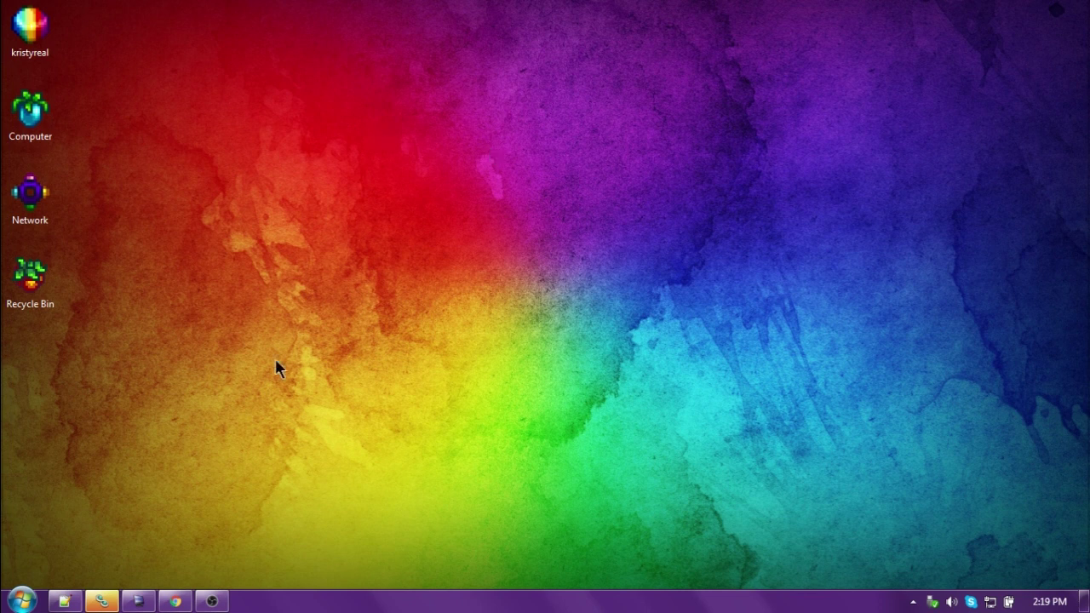
Step: Save the Fire Quartz image from the wiki's Minerals page as Fire_Quartz (2).png
click(175, 601)
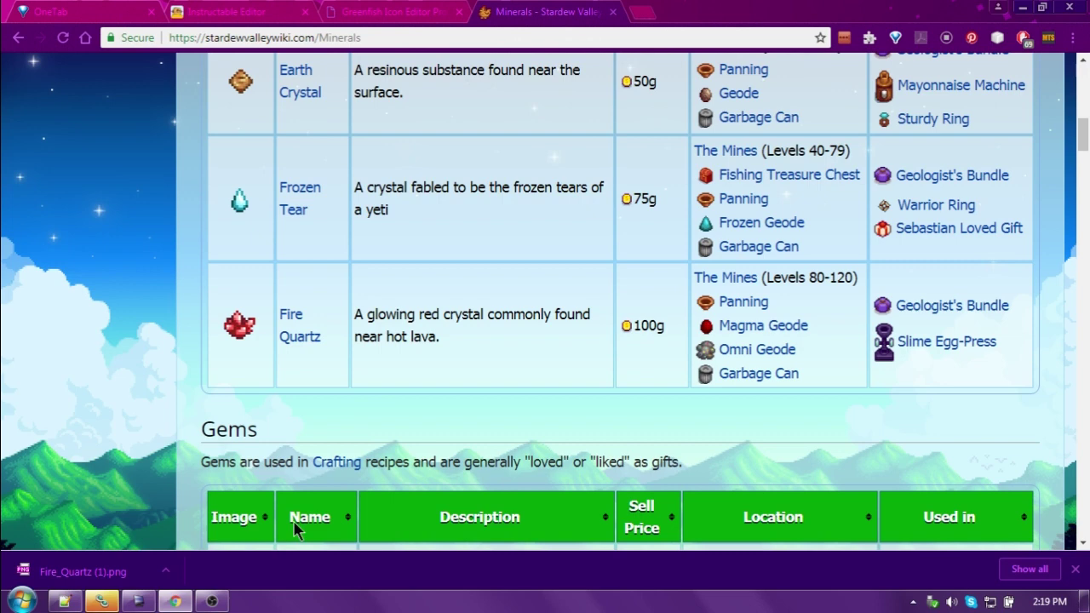
scroll(87, 294, up, 10)
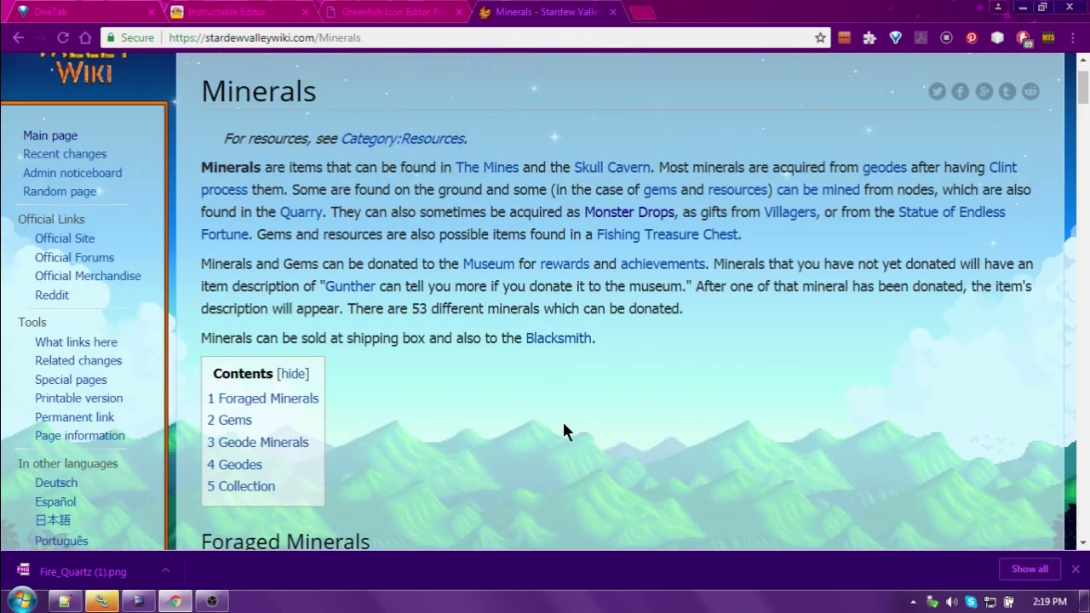
scroll(562, 419, down, 5)
scroll(562, 413, down, 10)
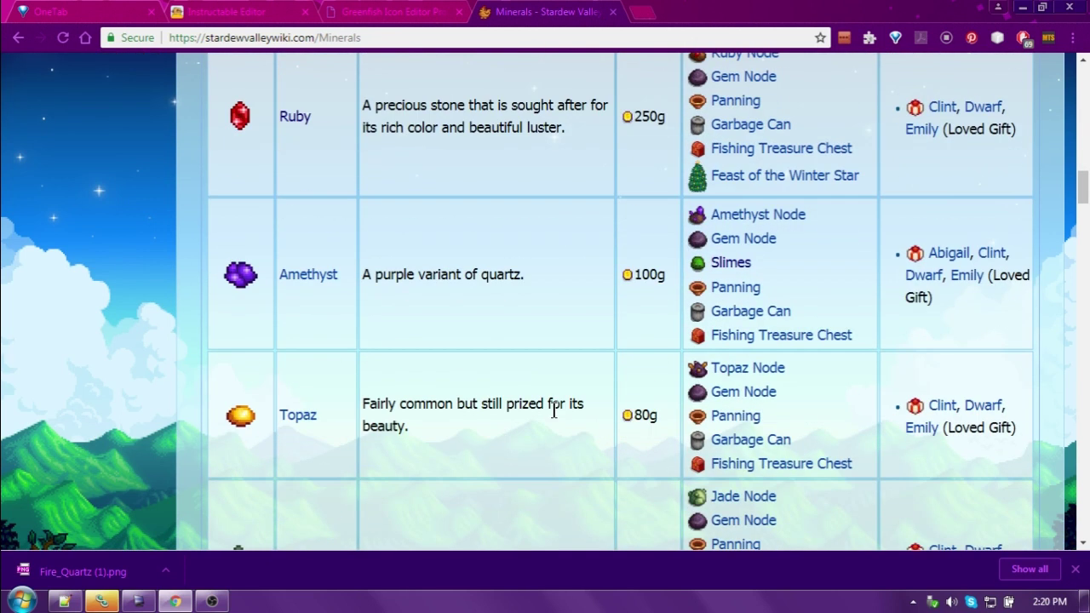
scroll(552, 408, up, 8)
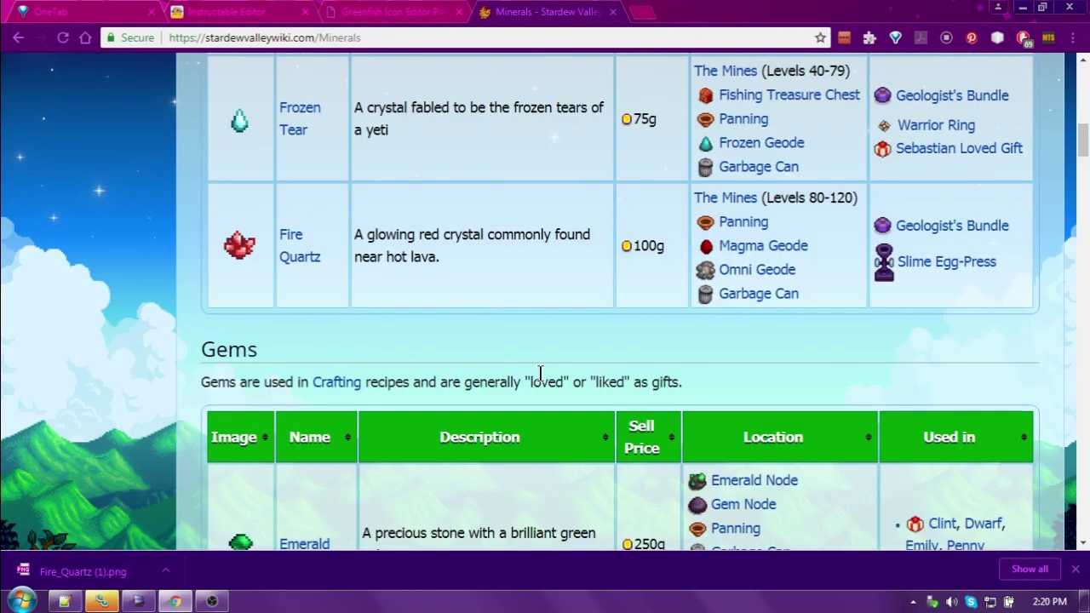
right_click(232, 254)
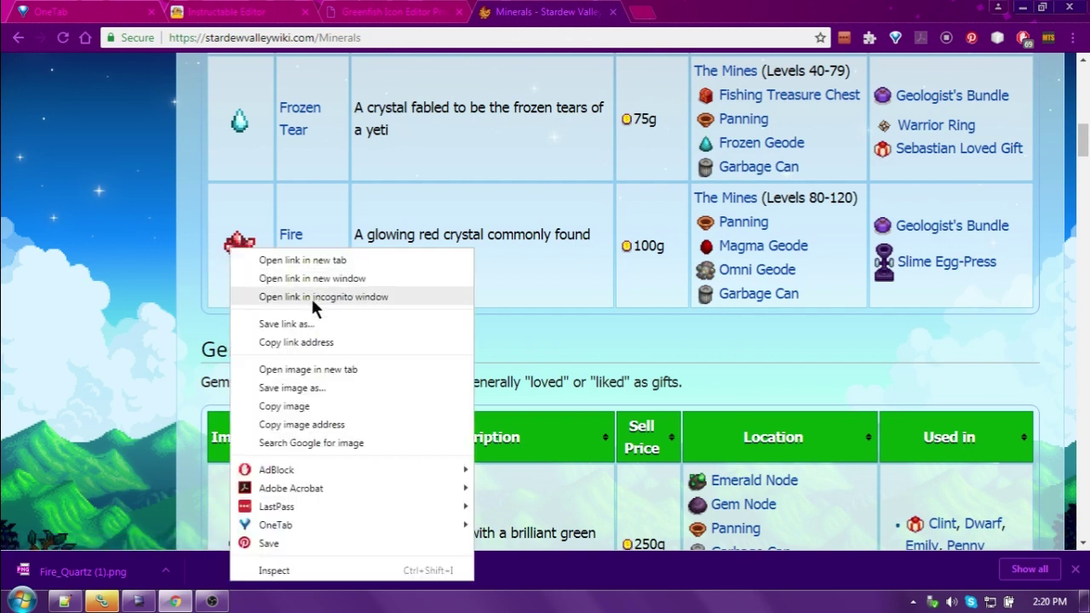
click(301, 390)
click(734, 435)
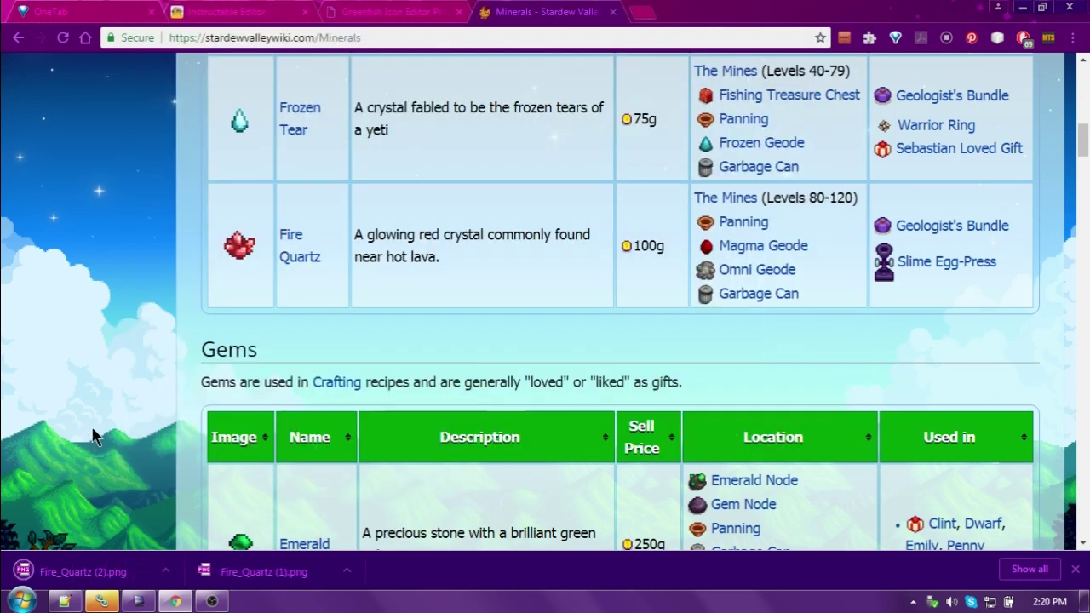
Step: Switch to the Greenfish Icon Editor Pro 3.6 page and scroll down to its downloads list
click(393, 20)
scroll(56, 302, up, 4)
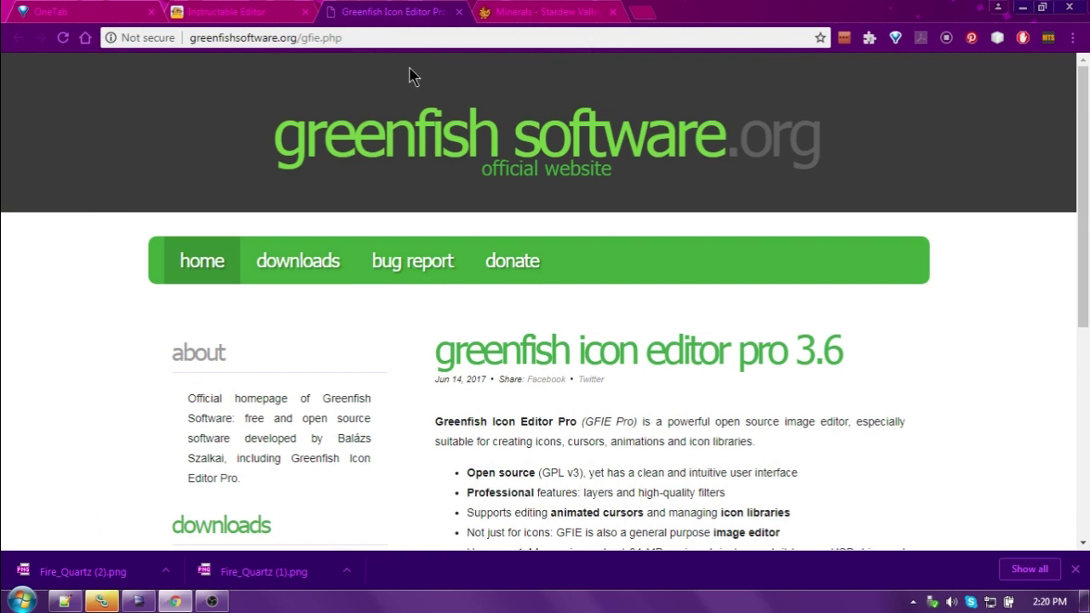
scroll(98, 335, down, 3)
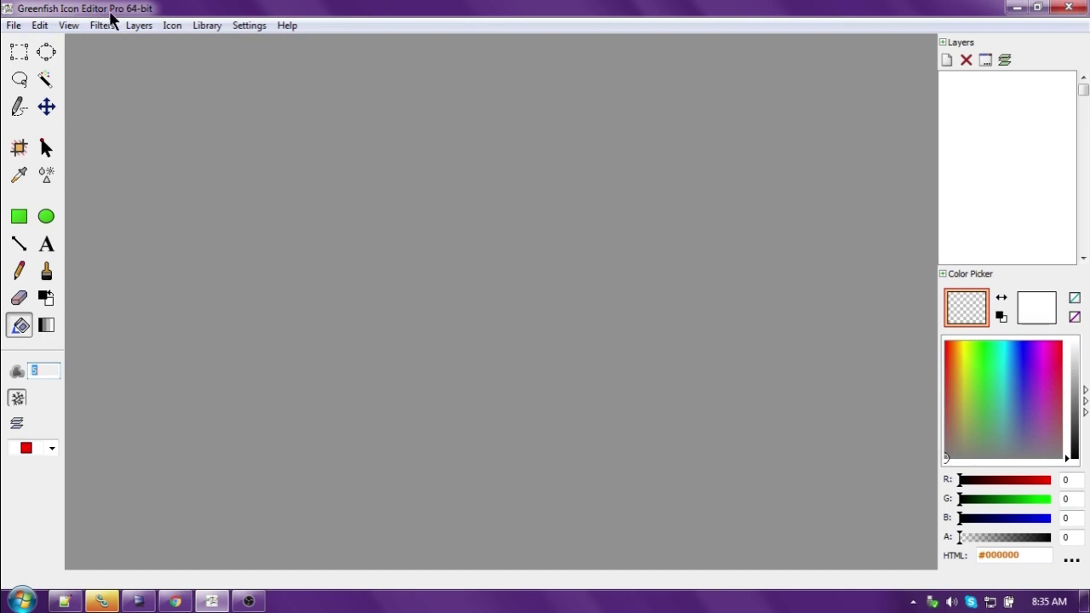
Step: Open the 48 x 48 Fire_Quartz.png from the Stardew Icons folder via File > Open
click(12, 26)
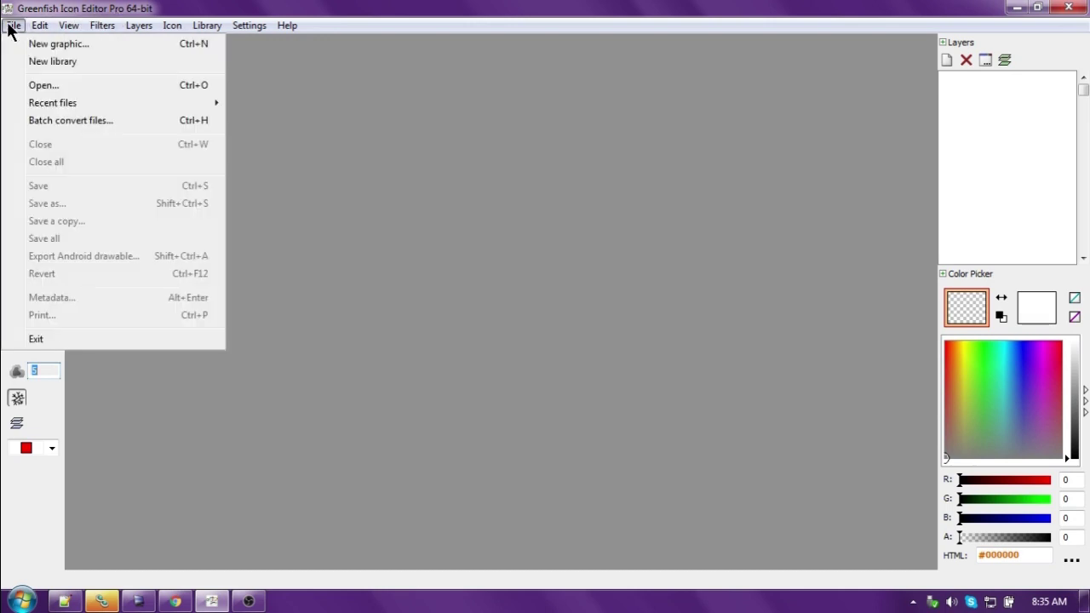
click(64, 88)
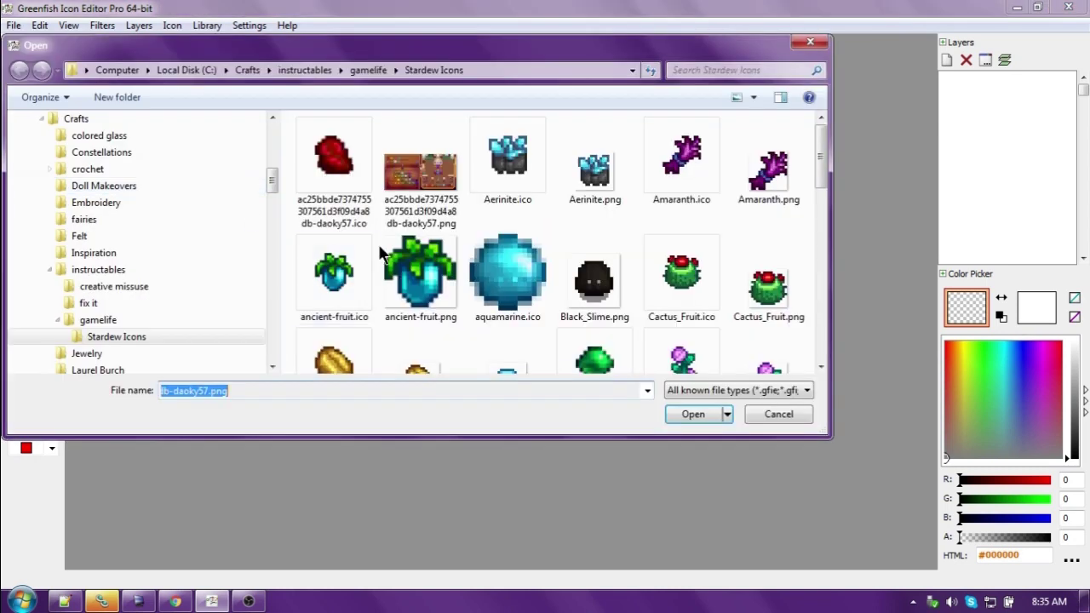
drag(820, 161, 804, 227)
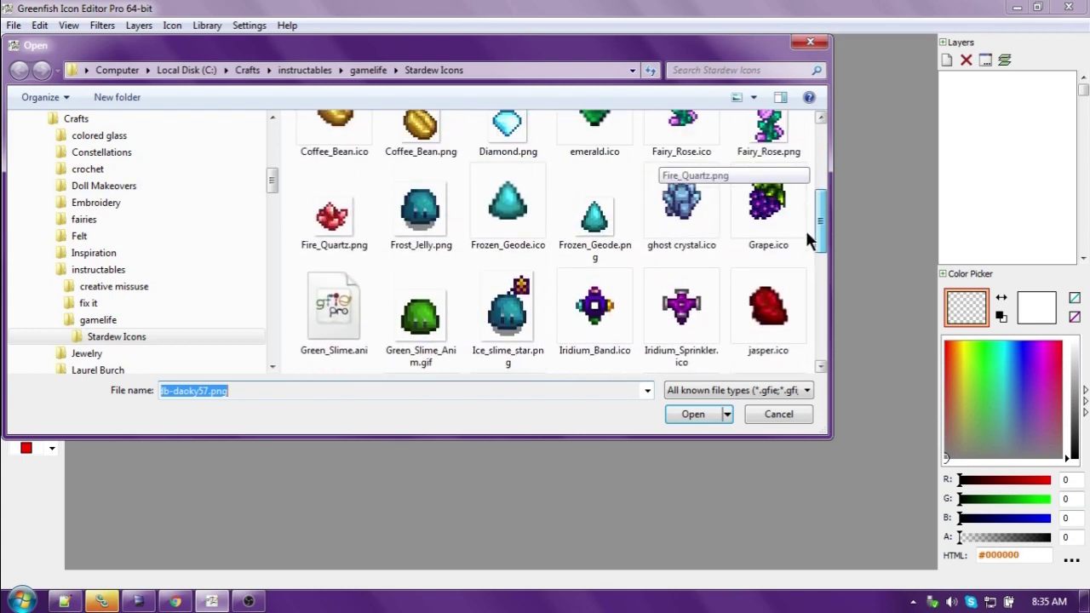
click(333, 223)
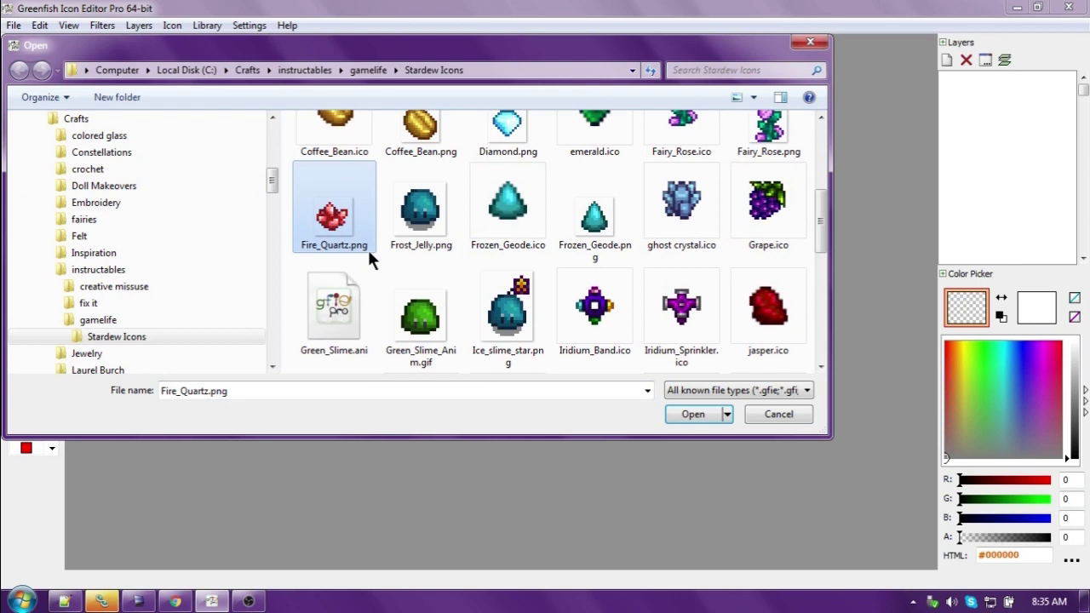
click(702, 412)
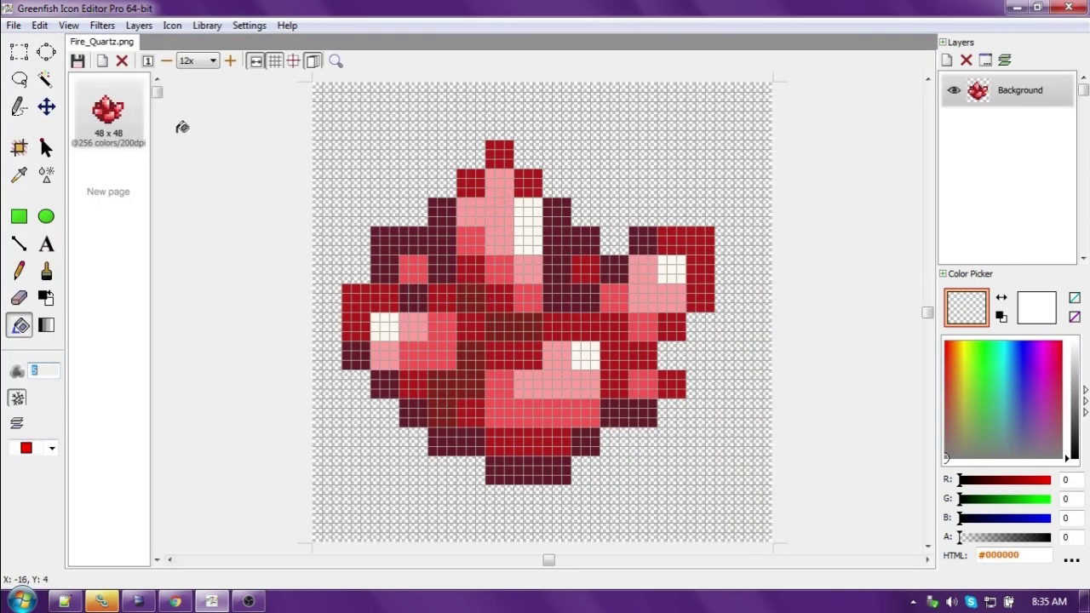
Step: Crop the transparent parts from Fire_Quartz.png, leaving a 39 x 36 image
click(39, 24)
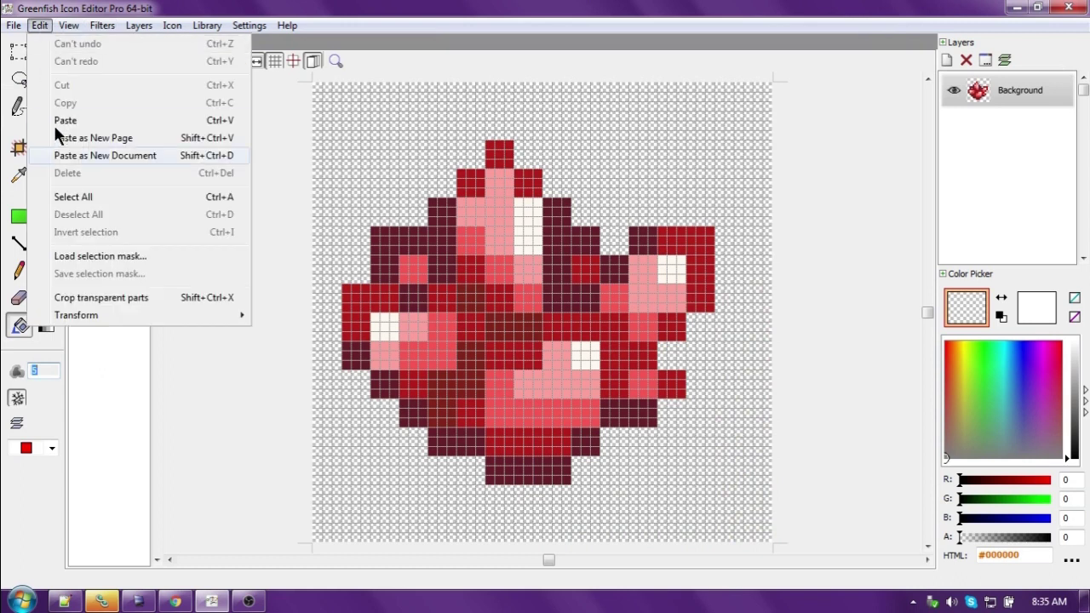
click(135, 297)
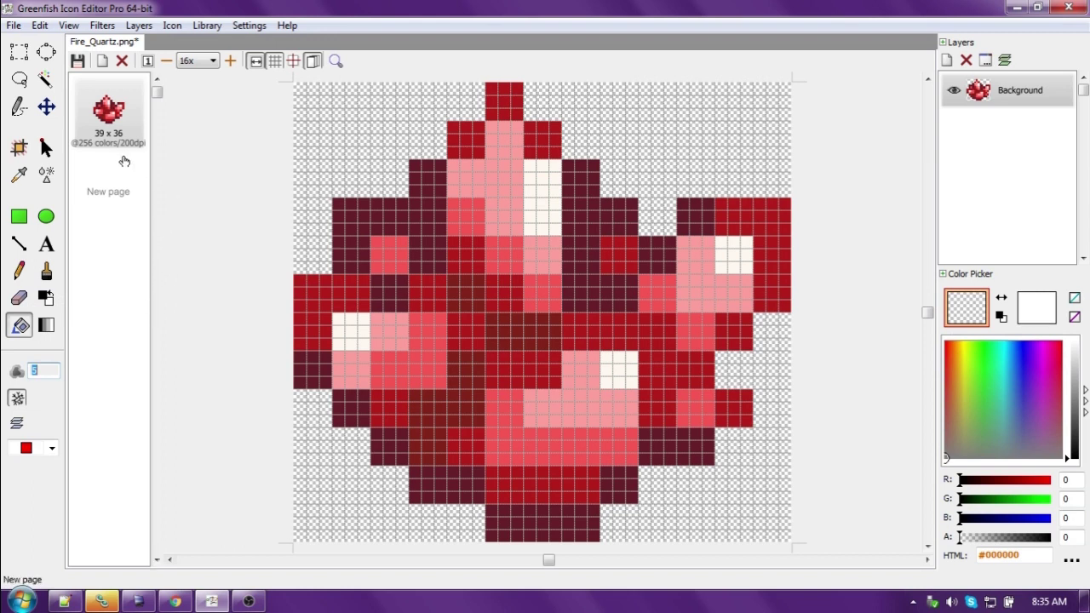
Step: Add new 48 x 48 and 32 x 32 pages to the Fire Quartz icon
click(103, 196)
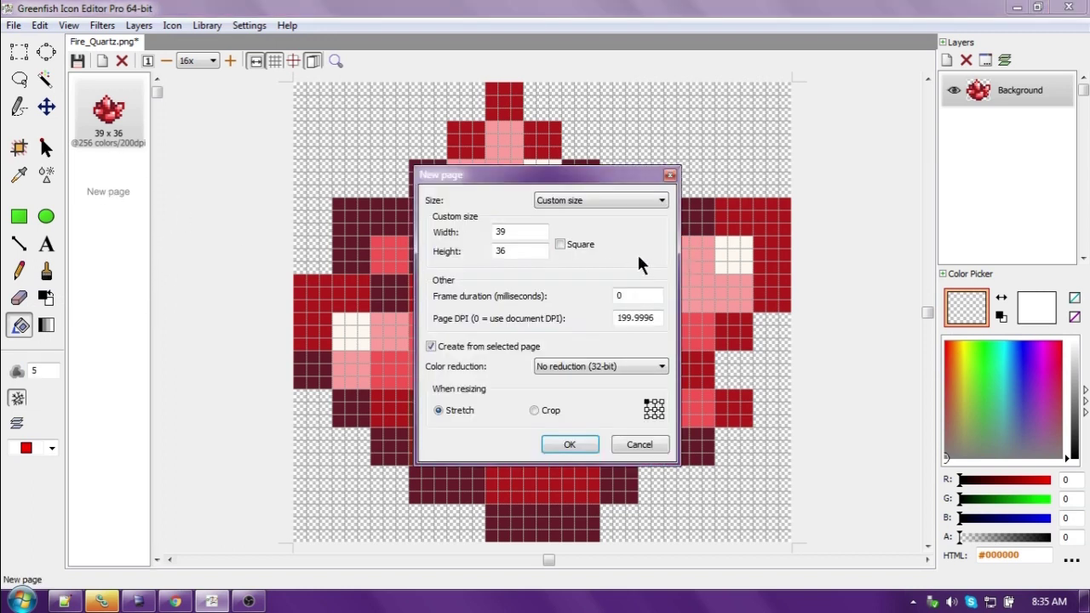
click(610, 204)
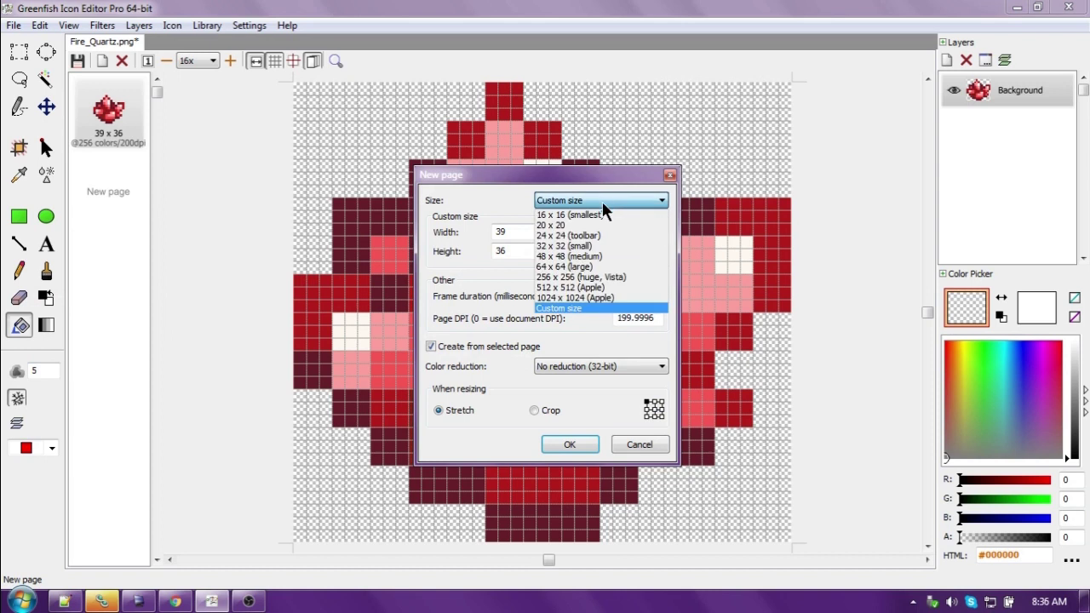
click(584, 256)
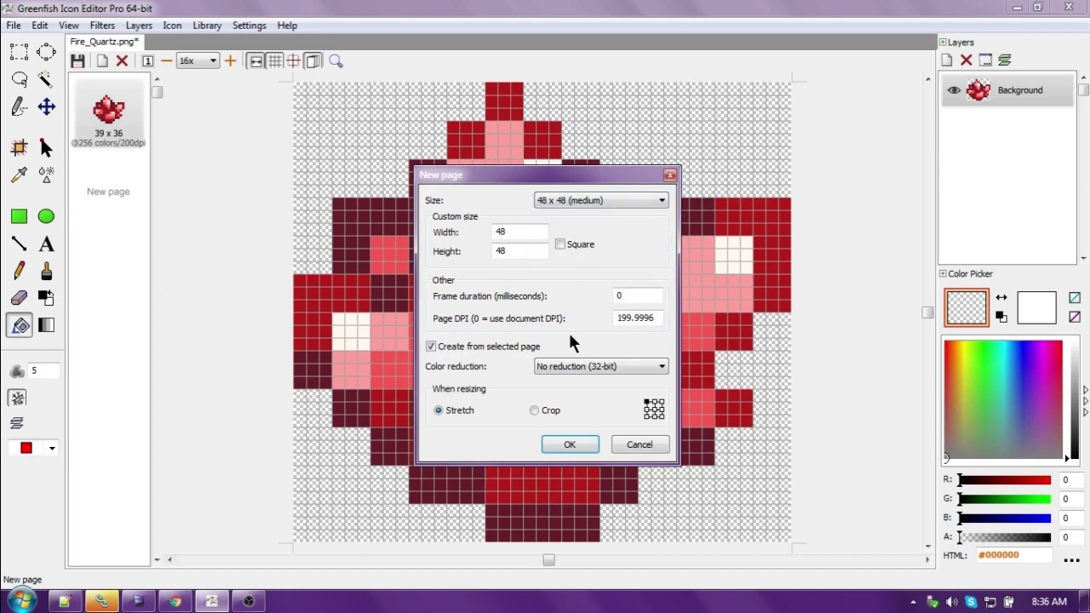
click(564, 444)
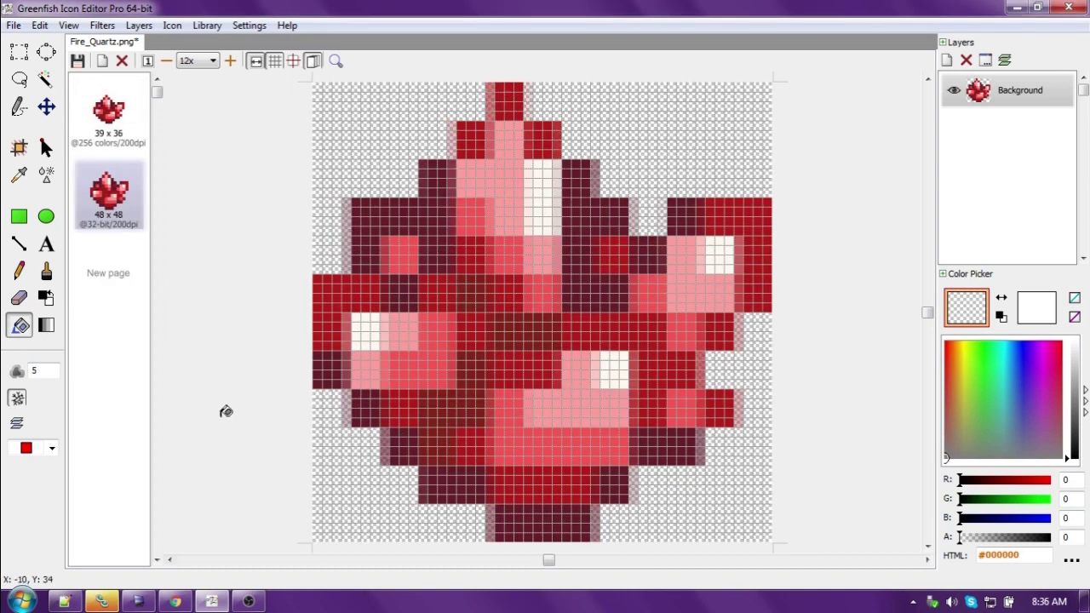
click(109, 274)
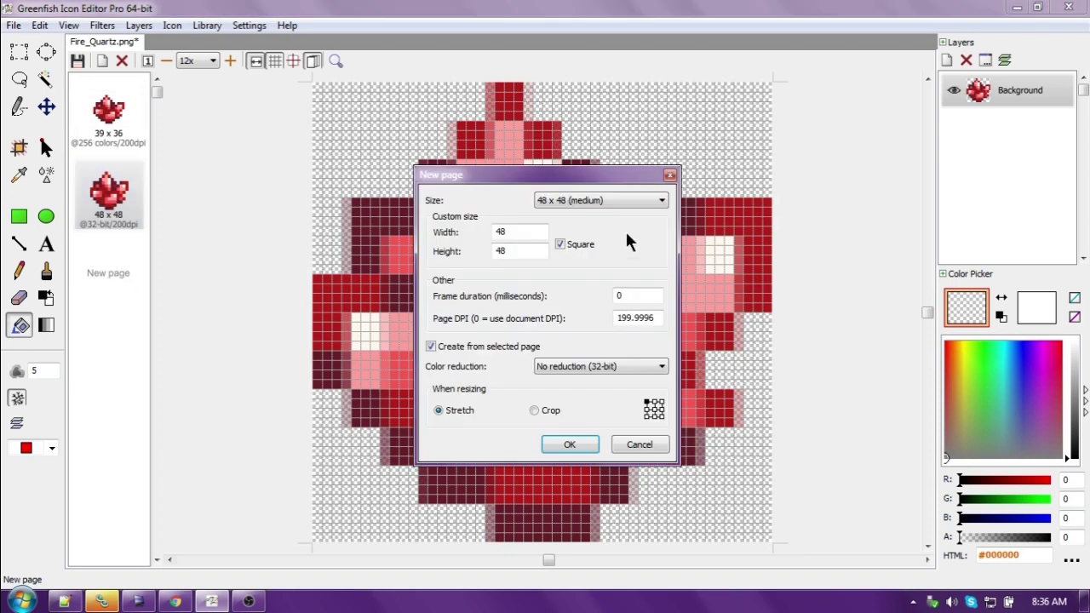
click(615, 204)
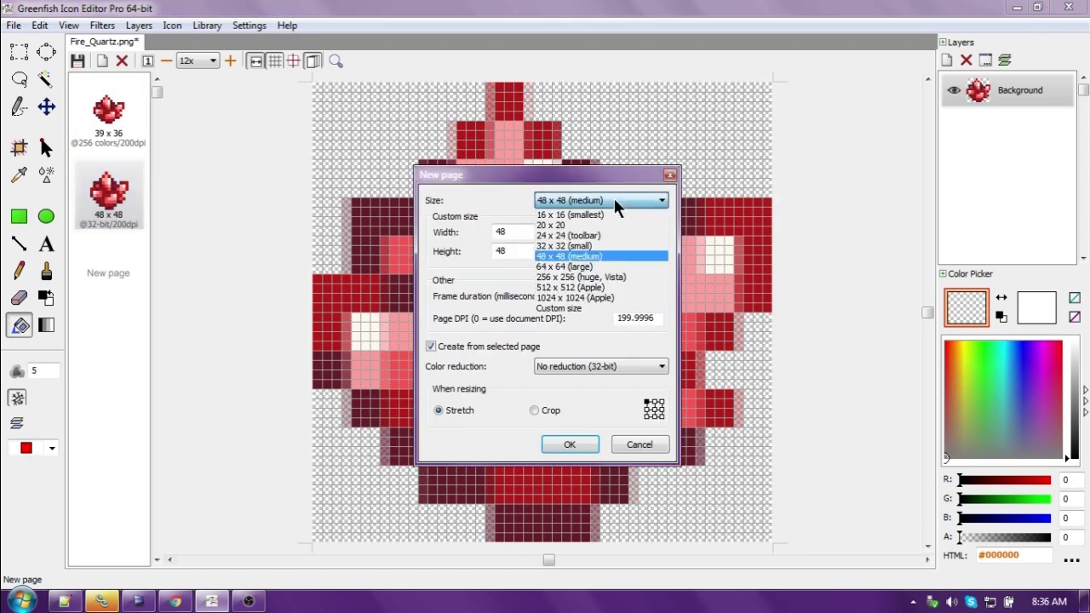
click(577, 246)
click(568, 444)
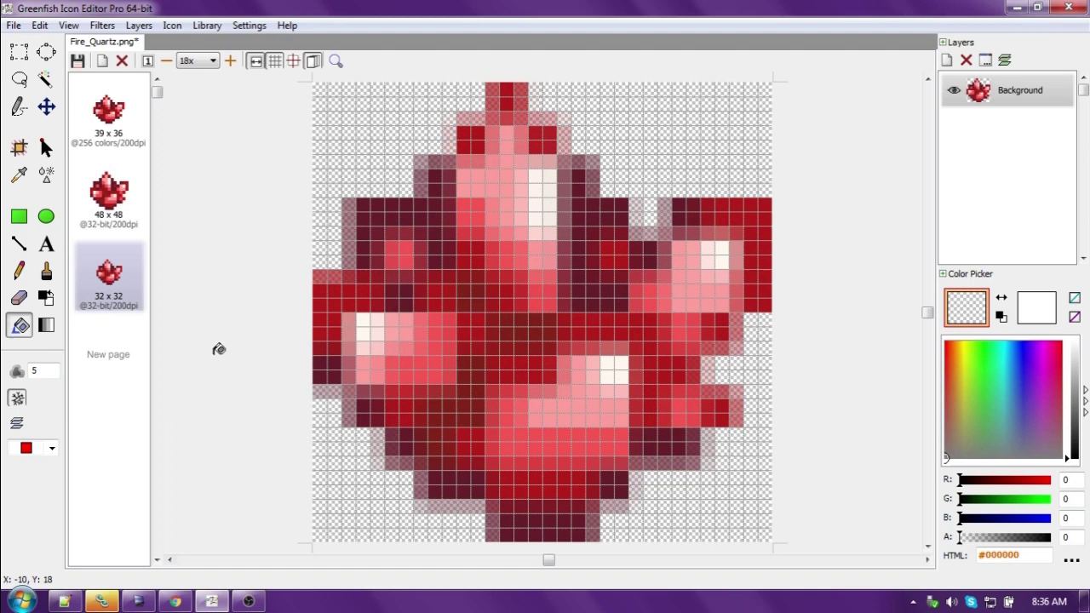
Step: Add 64 x 64 and 16 x 16 pages, then delete the original 39 x 36 page
click(102, 368)
click(605, 204)
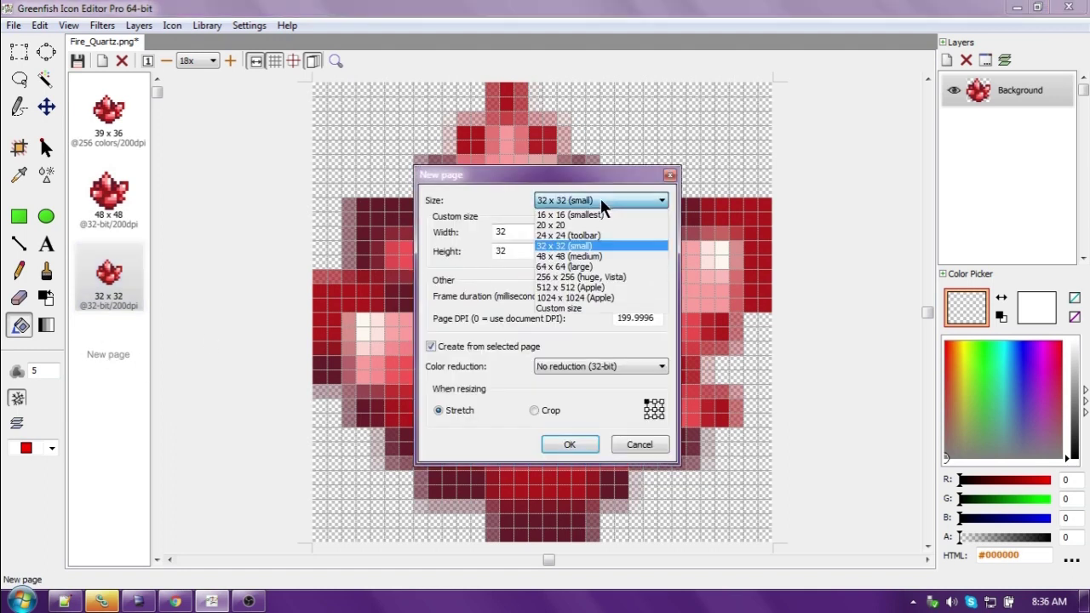
click(566, 266)
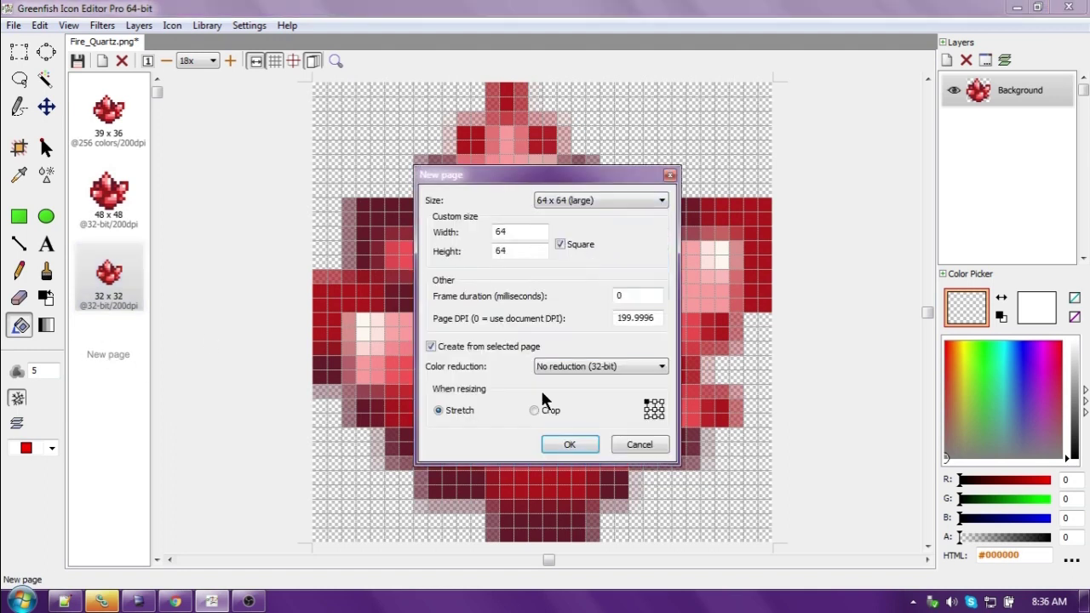
click(571, 445)
click(104, 439)
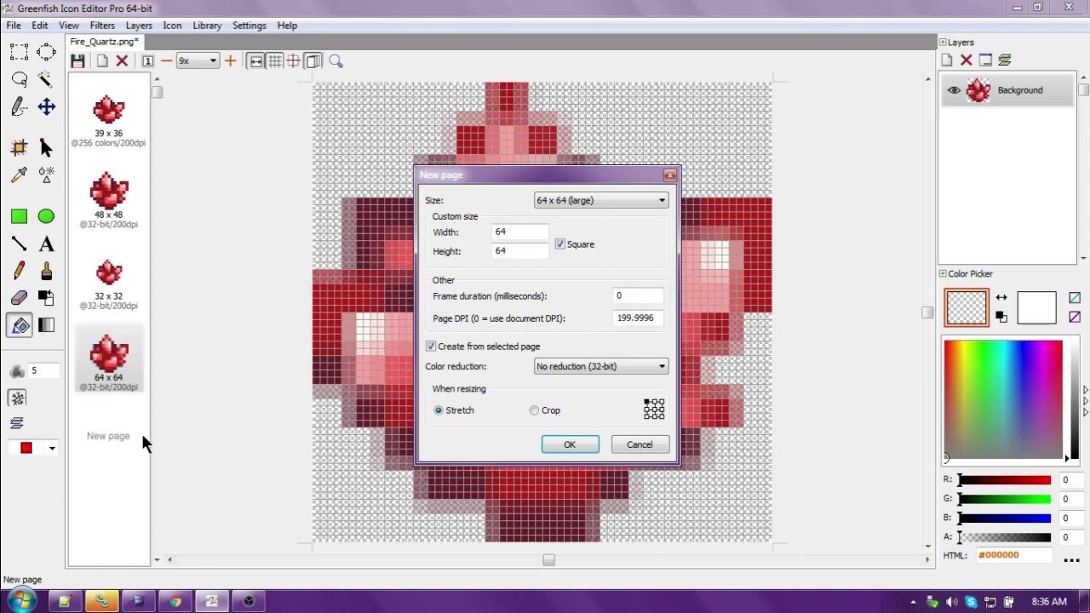
click(635, 206)
click(570, 215)
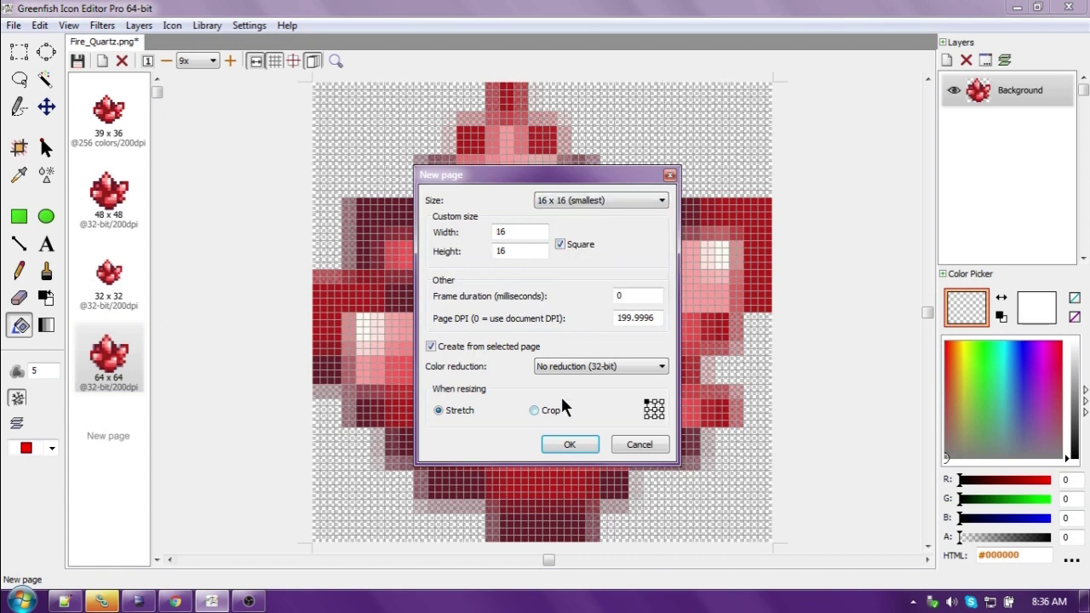
click(569, 444)
click(103, 126)
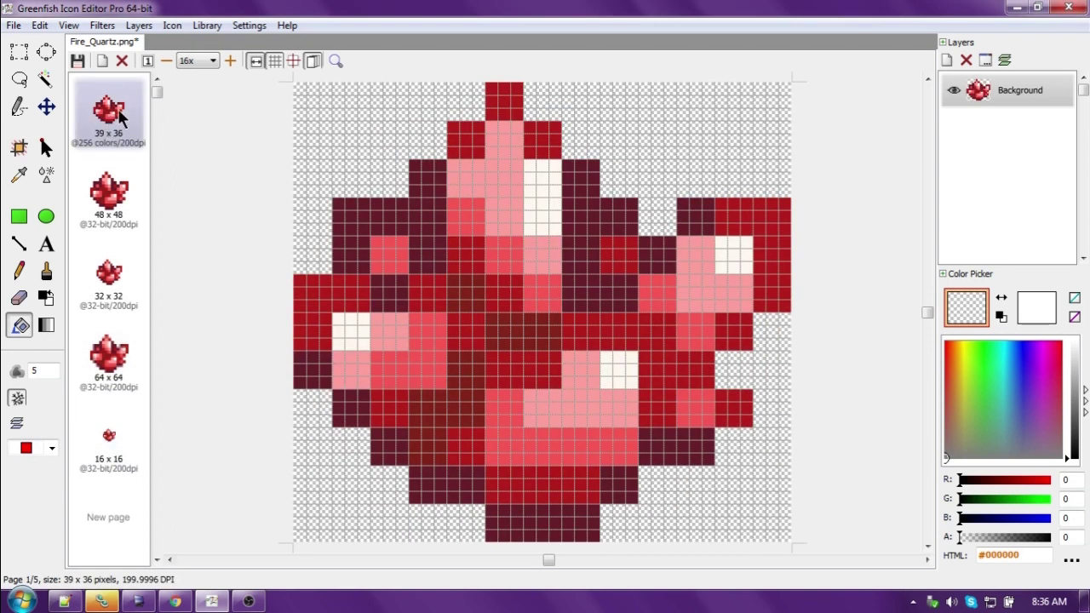
click(121, 62)
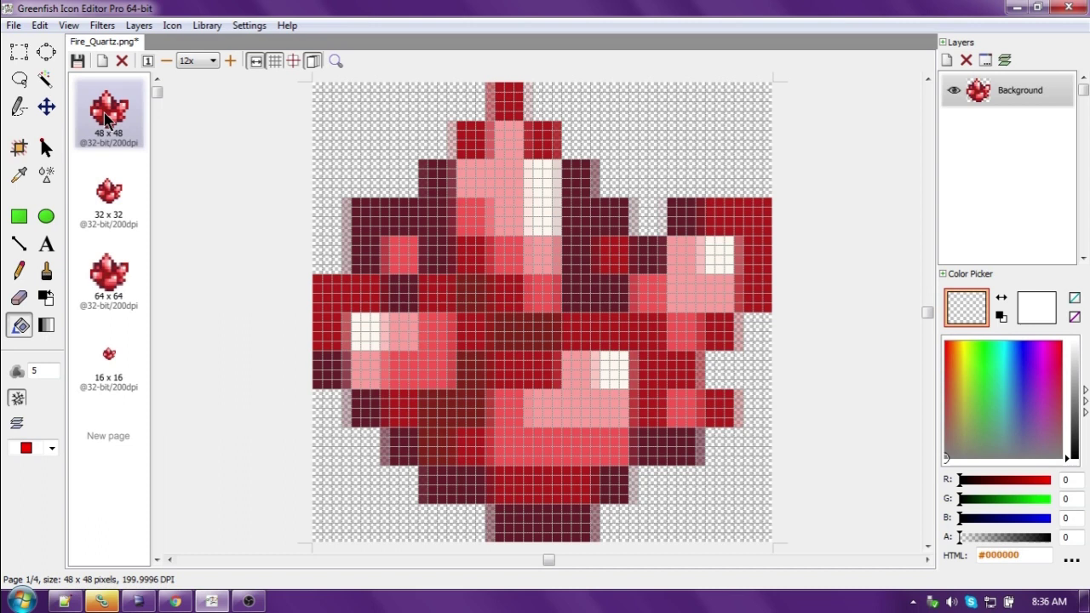
Step: Save the icon as Fire_Quartz.ico using the Icon files (*.ico) format in Stardew Icons
click(14, 27)
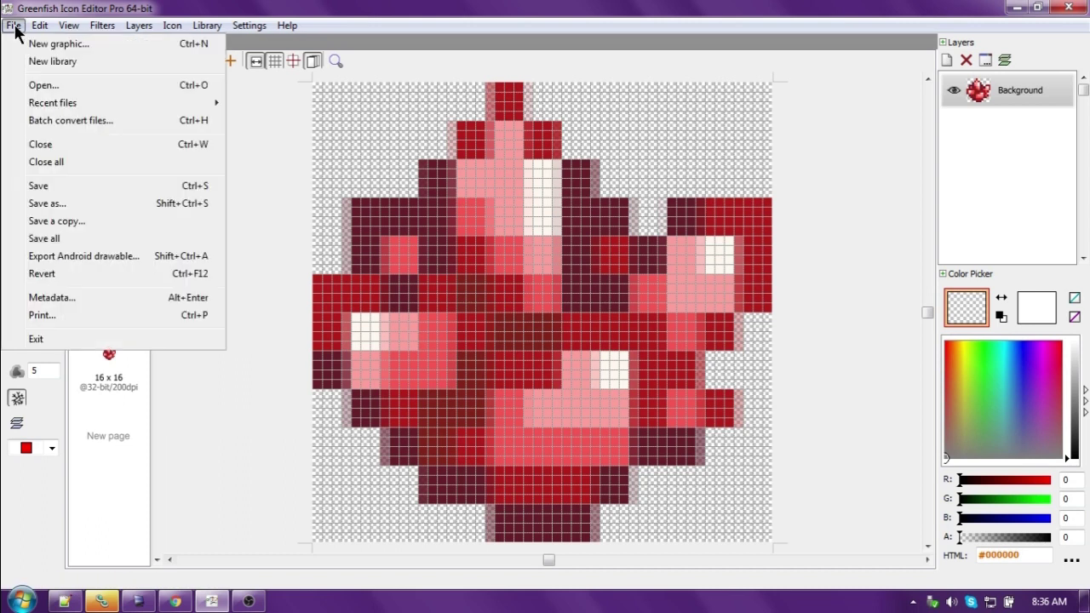
click(51, 203)
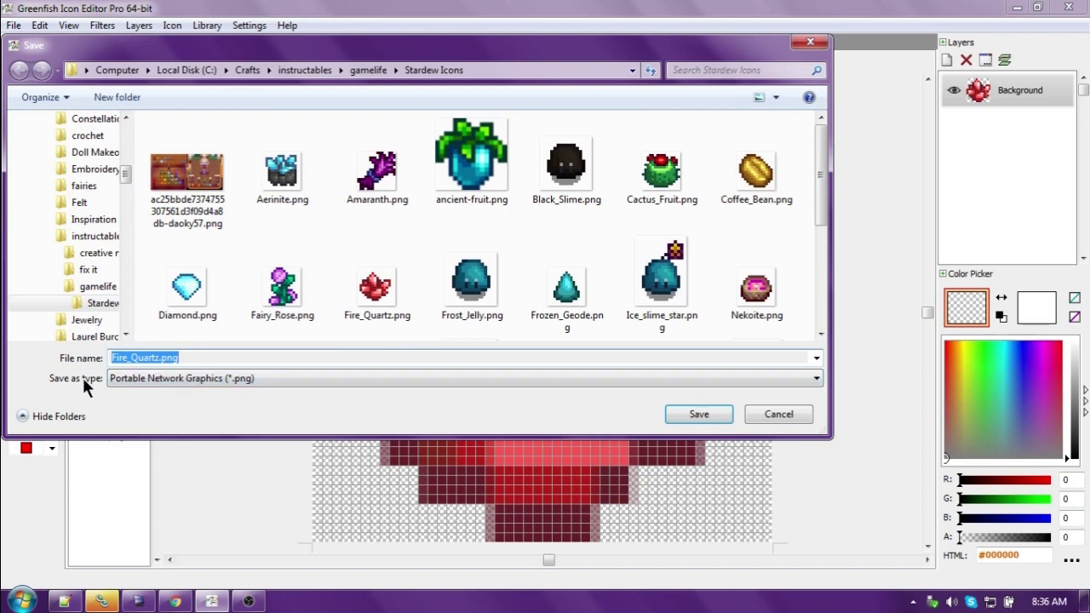
click(134, 377)
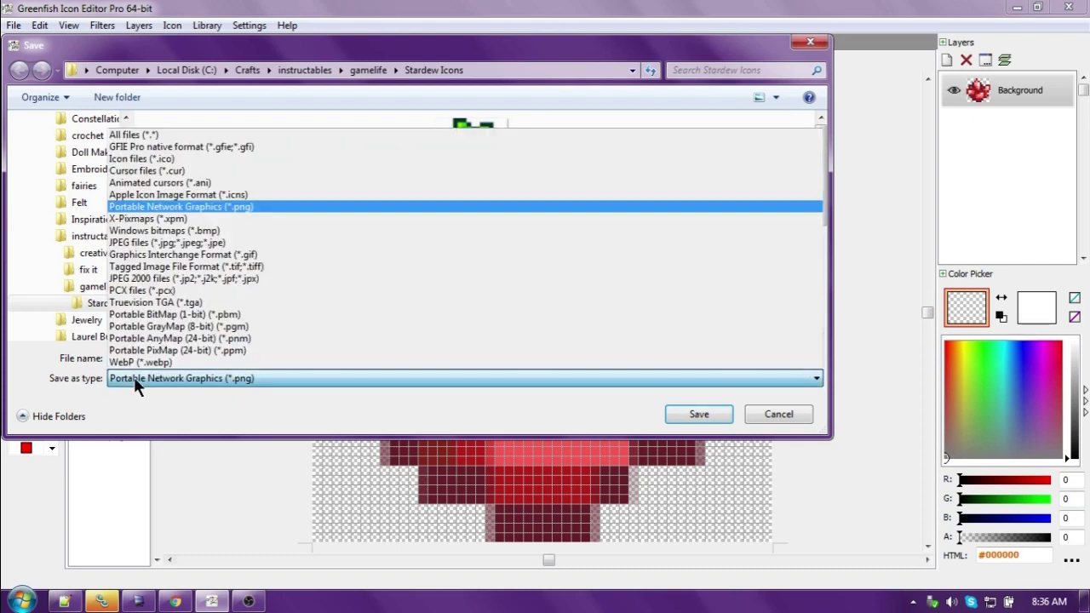
click(130, 158)
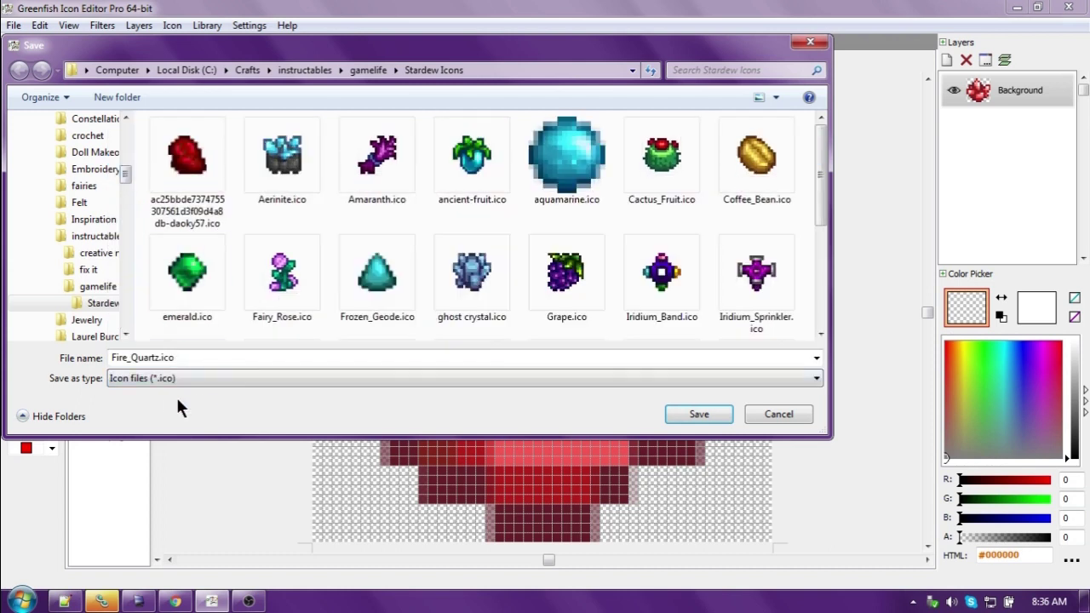
click(244, 361)
click(185, 358)
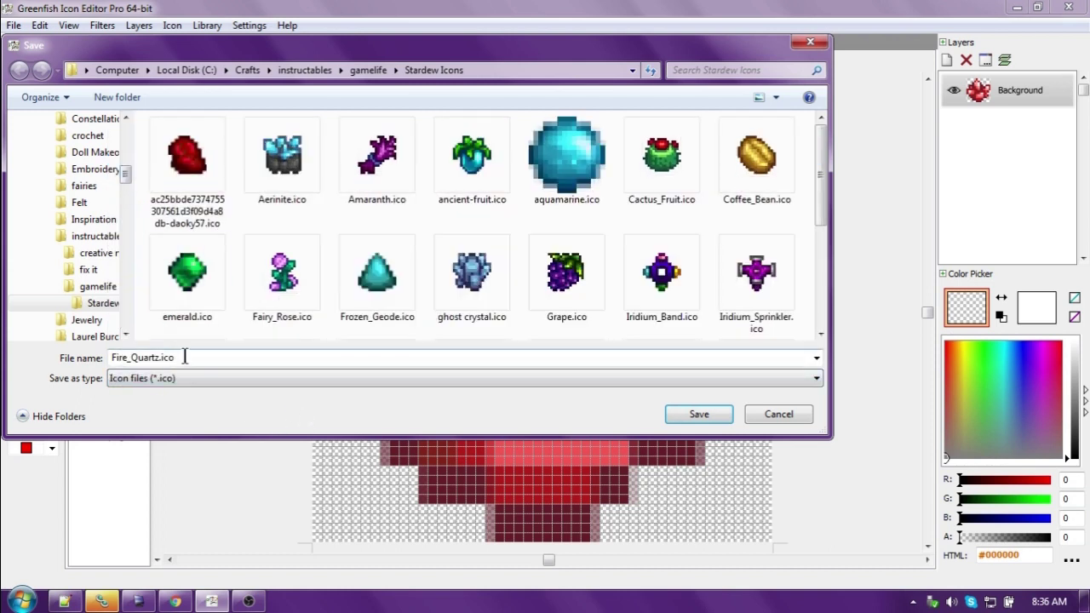
click(699, 413)
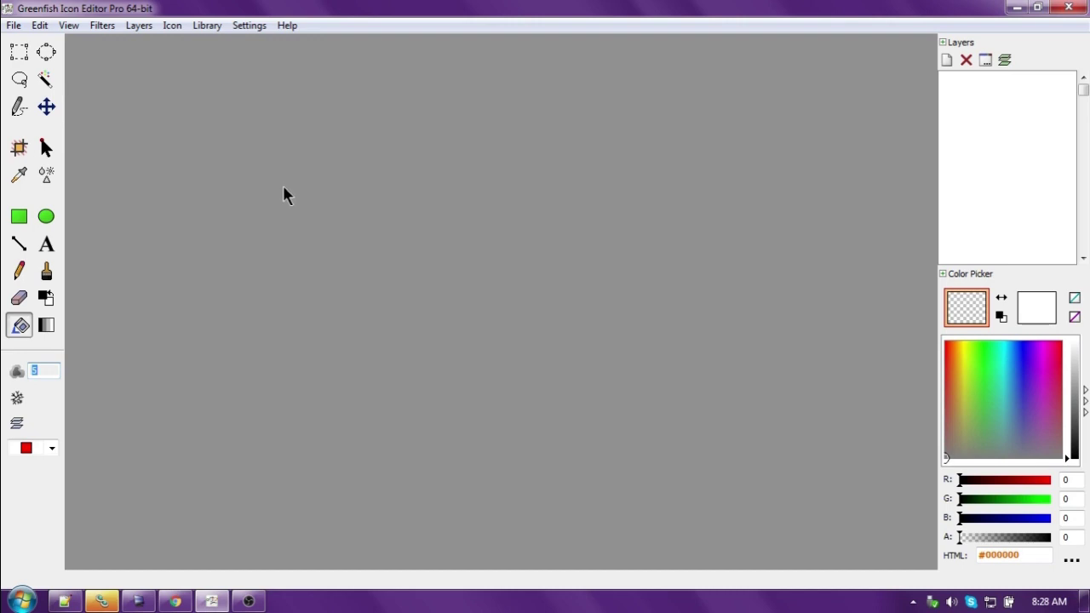
Step: Open the 960 x 480 Stardew gem-shelf screenshot PNG from the Stardew Icons folder
click(14, 25)
click(42, 85)
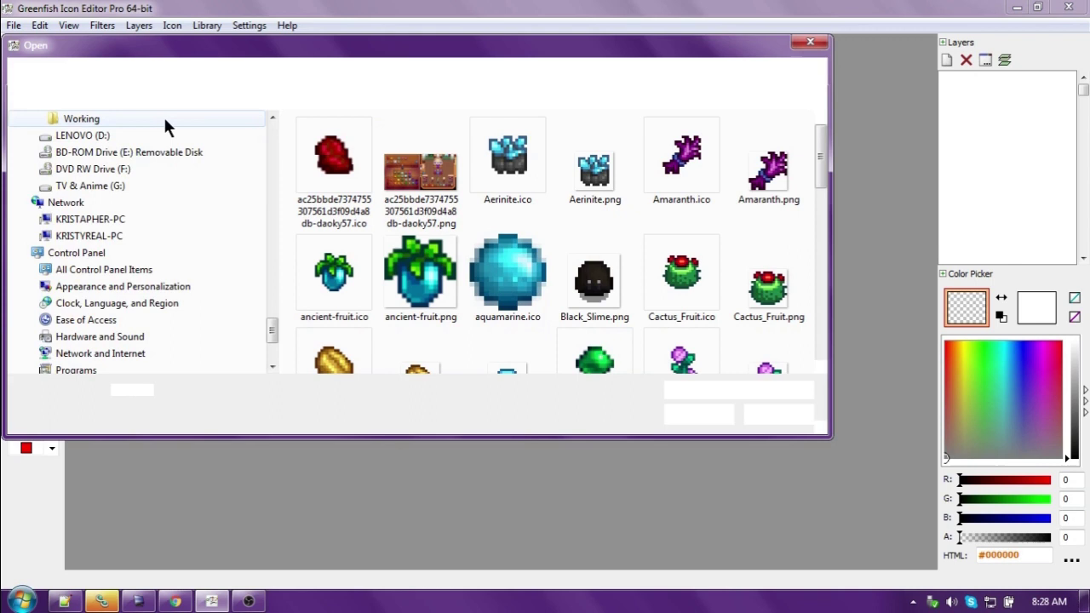
click(409, 179)
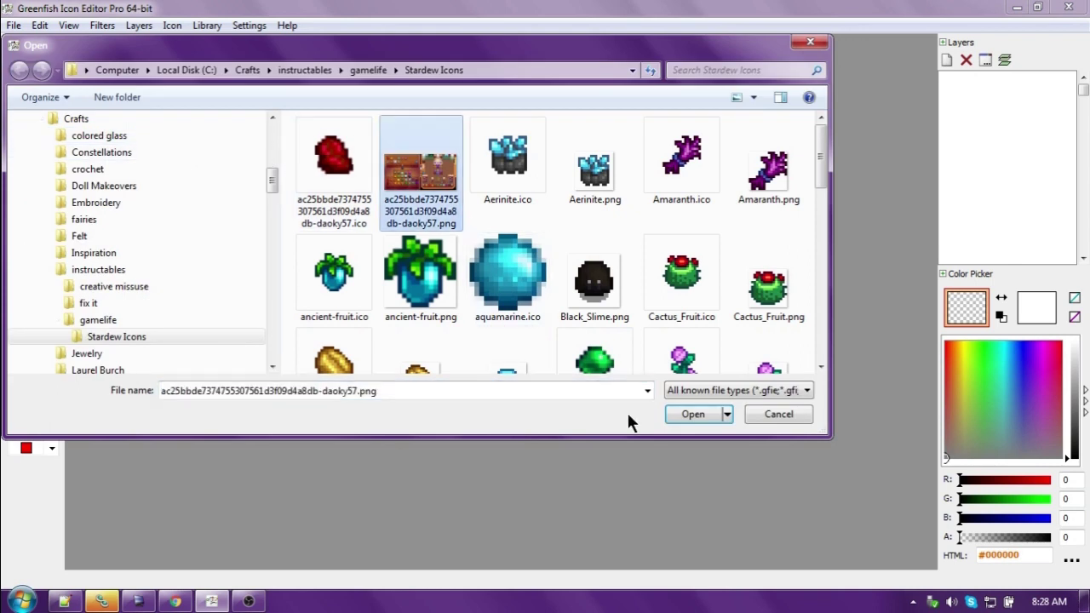
click(694, 414)
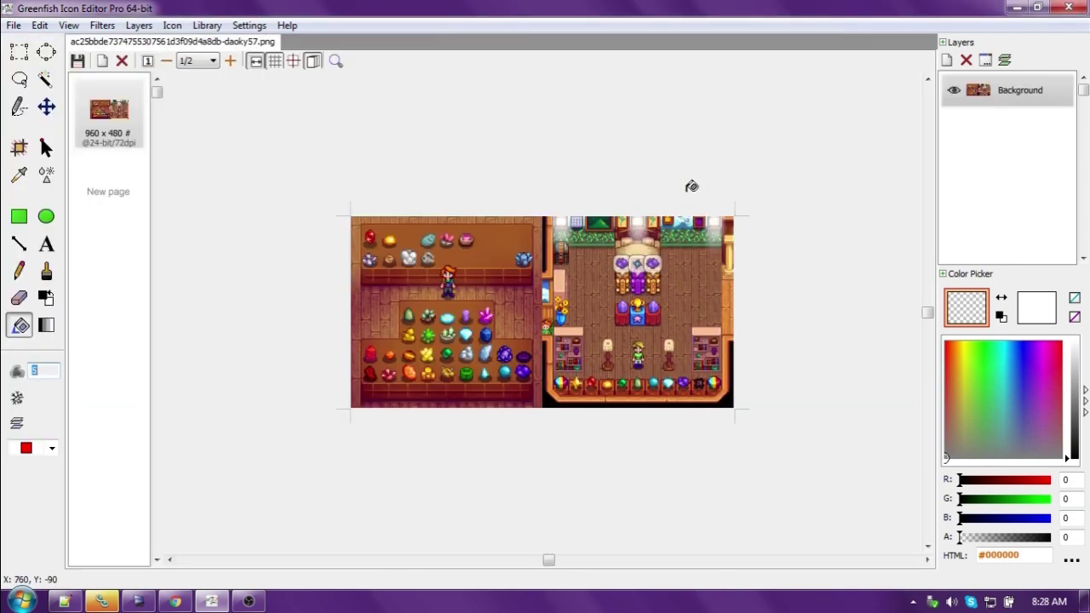
Step: Zoom the screenshot to 2x and scroll so the gem shelves fill the view
click(230, 60)
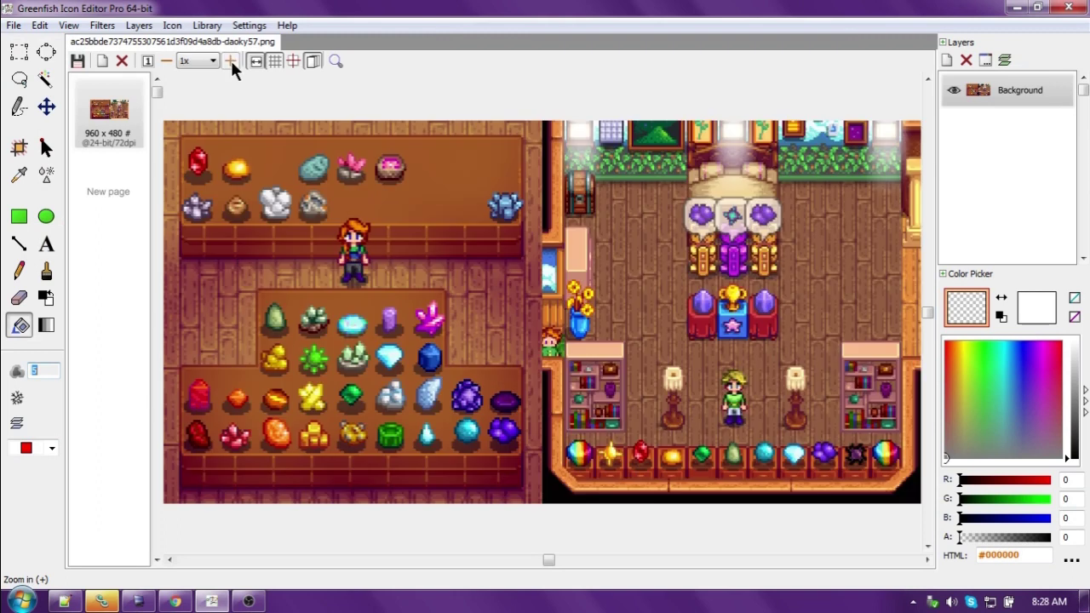
click(230, 60)
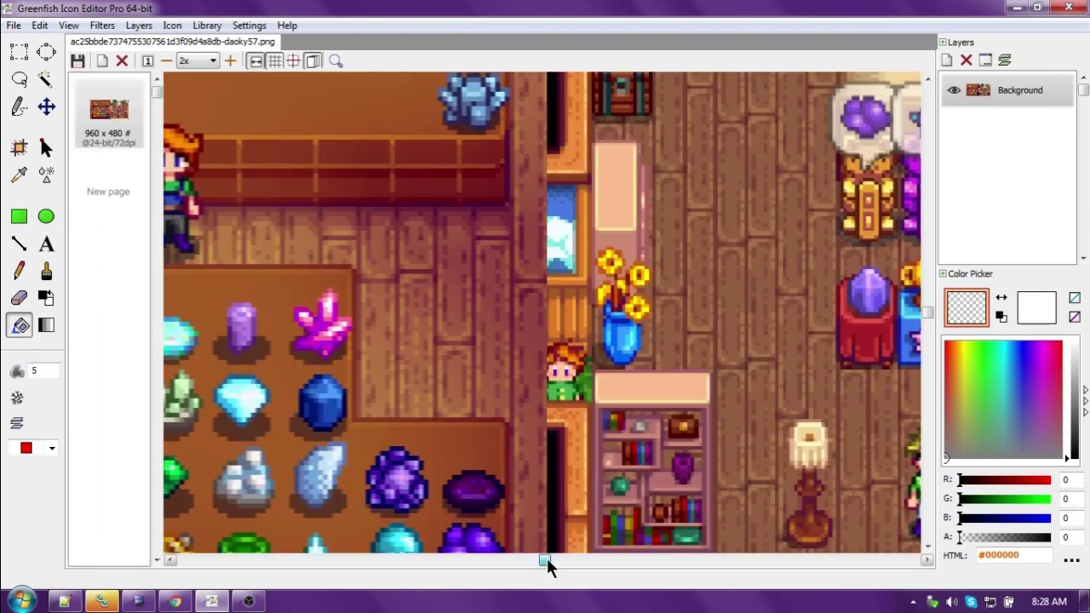
drag(546, 558, 396, 558)
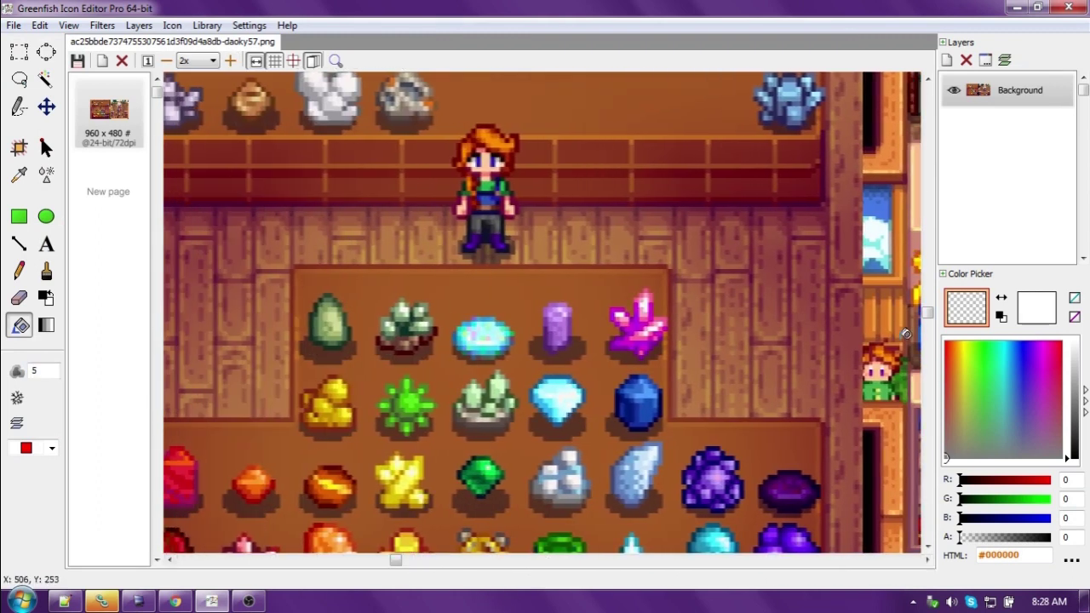
drag(925, 303, 856, 395)
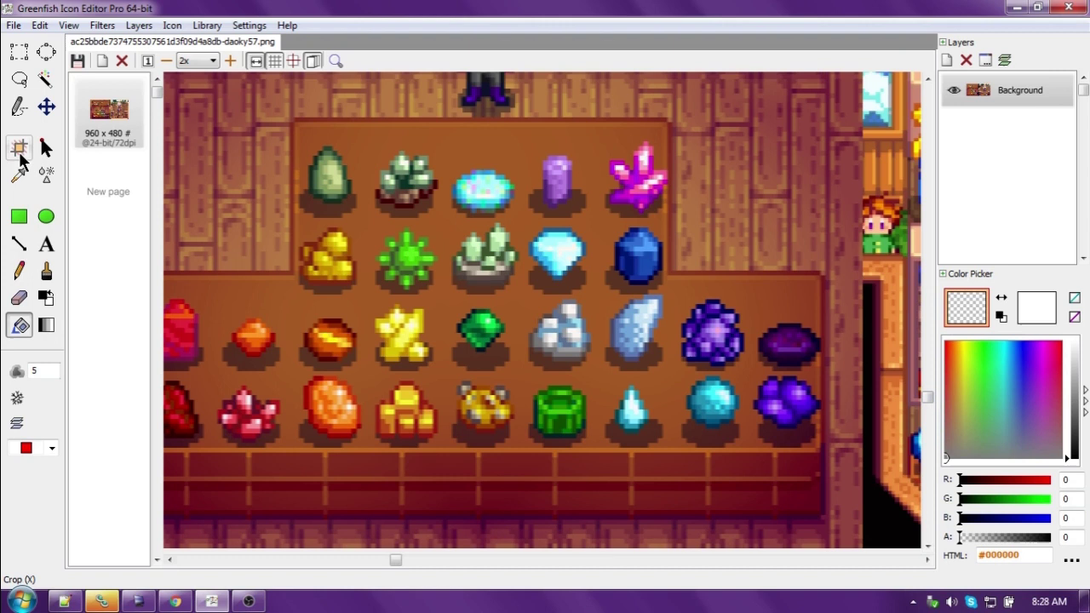
Step: Crop the screenshot to a 43 x 44 area around the gold Pyrite gem
click(20, 152)
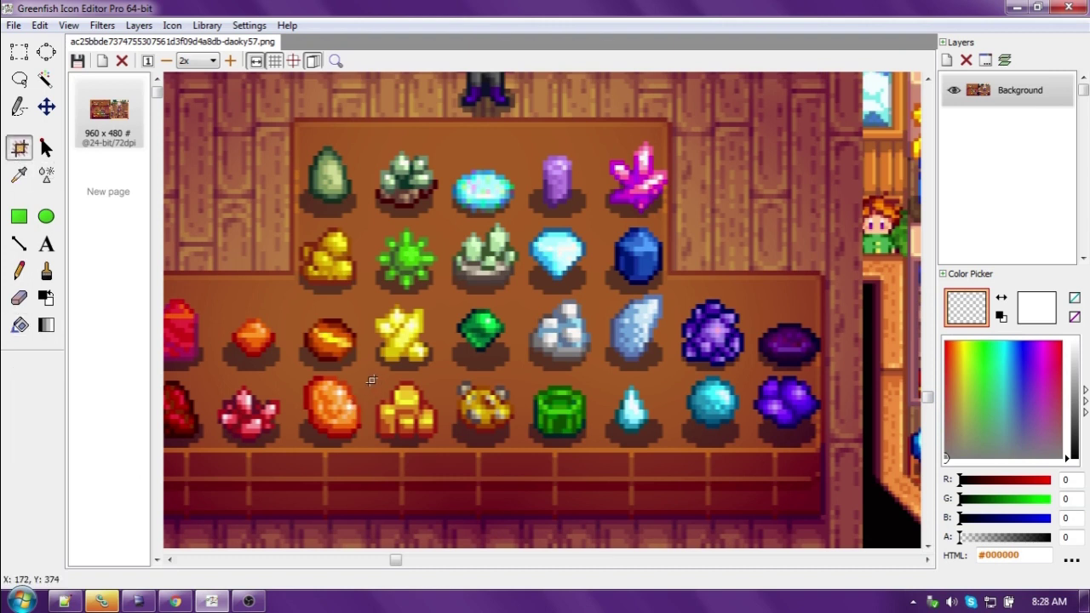
drag(371, 380, 438, 447)
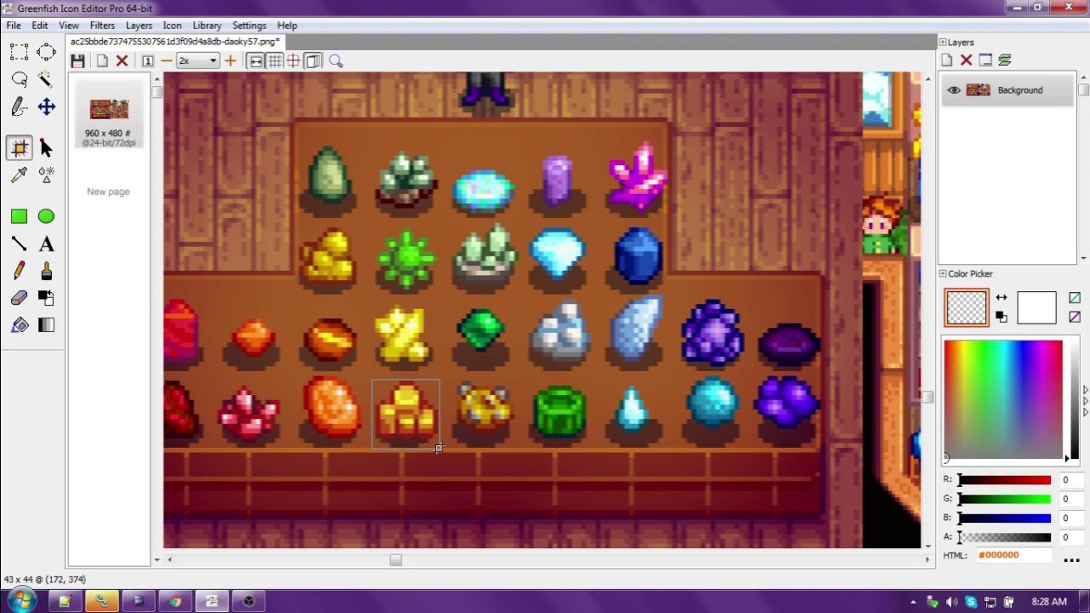
key(Return)
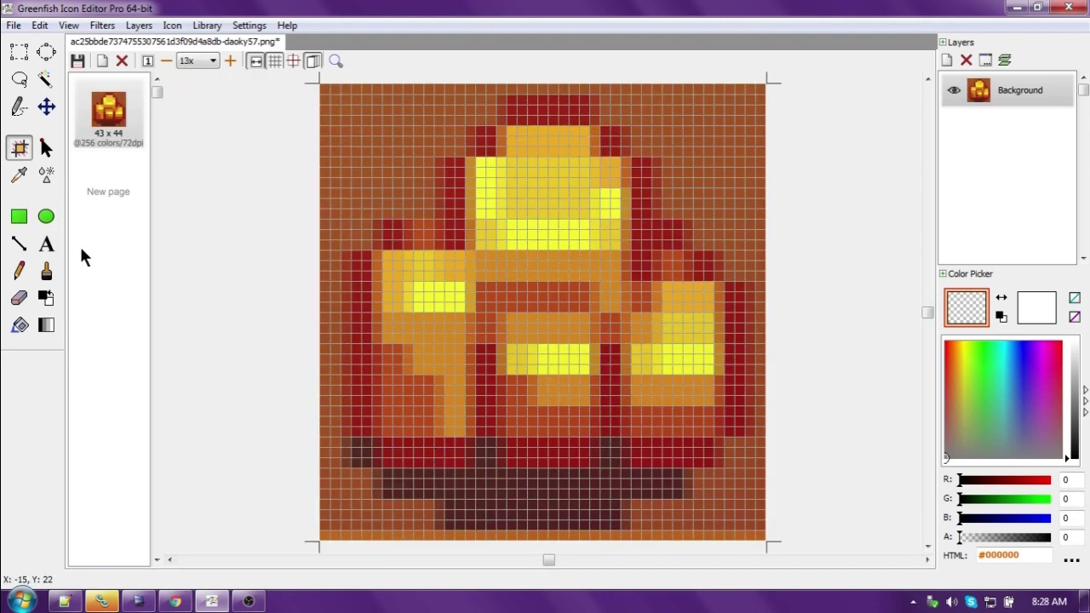
Step: Bucket-fill the orange background around the Pyrite gem with transparency, then undo several fills
click(22, 326)
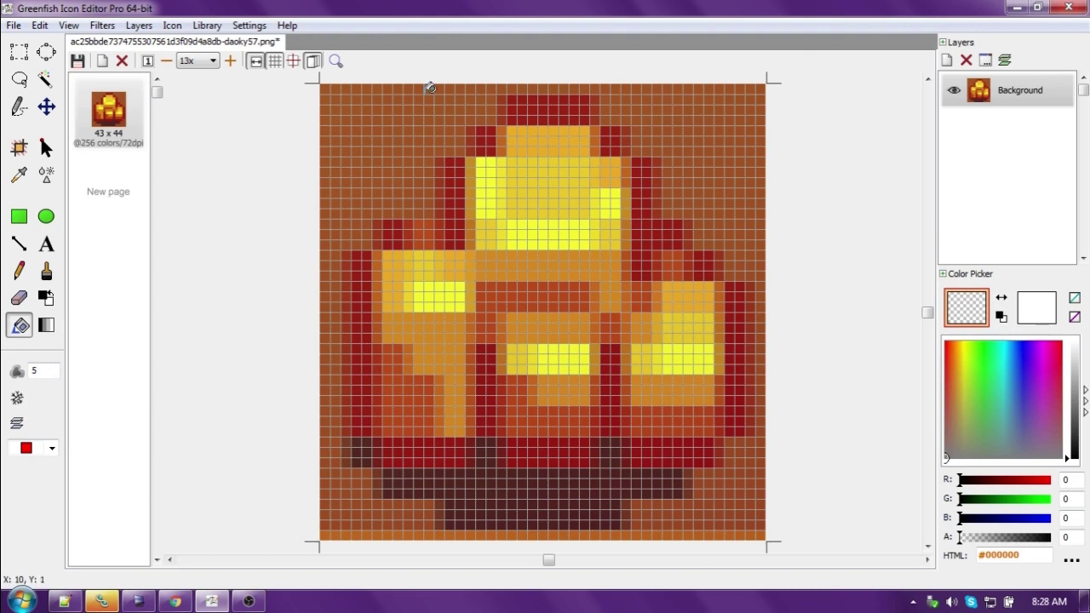
click(398, 116)
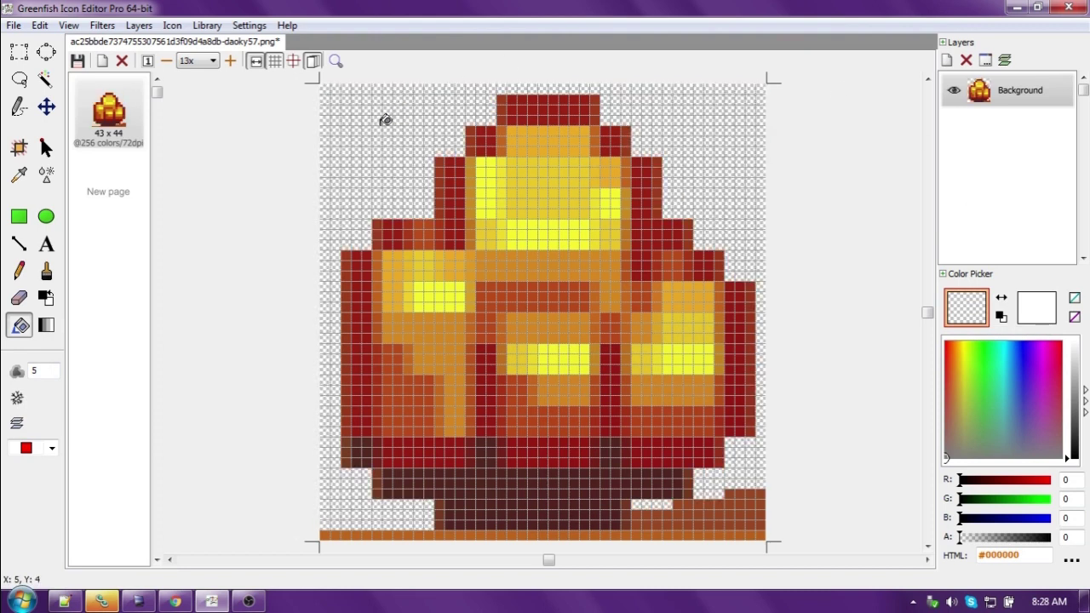
key(ctrl+z)
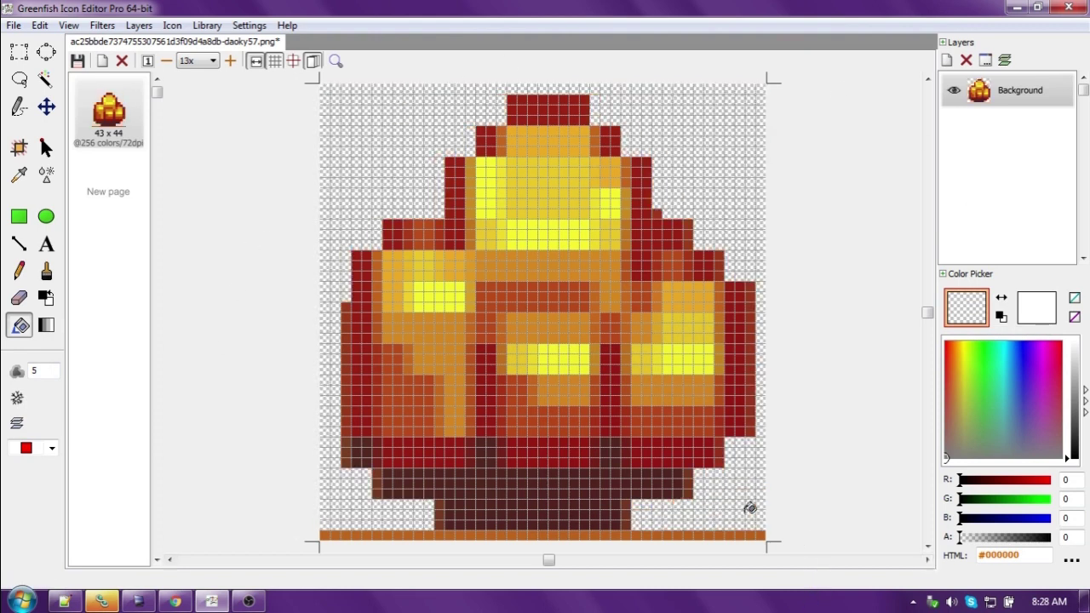
key(ctrl+z)
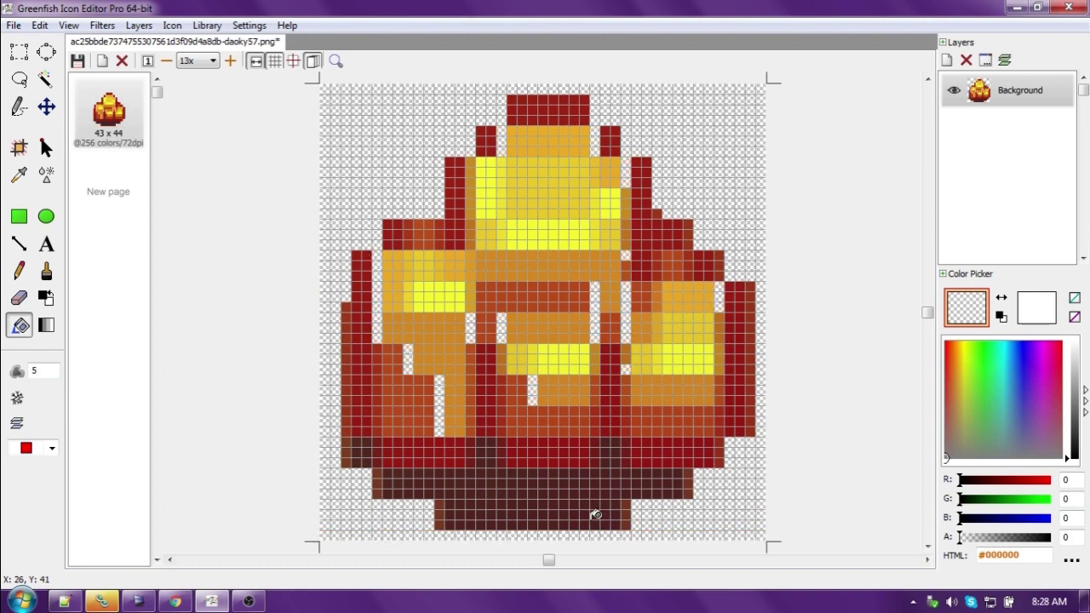
key(ctrl+z)
key(ctrl+z)
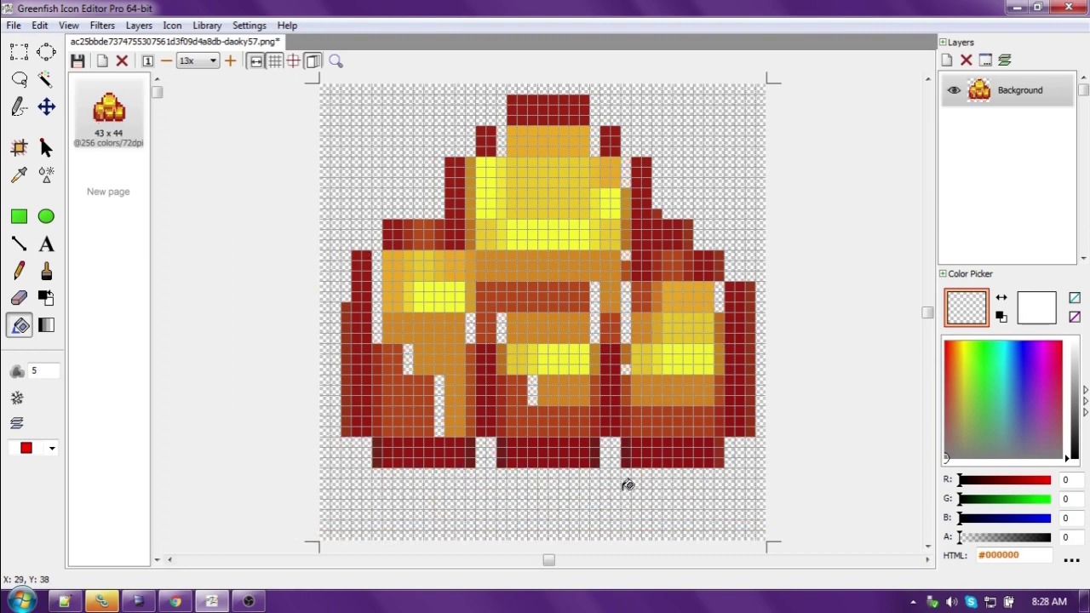
key(ctrl+z)
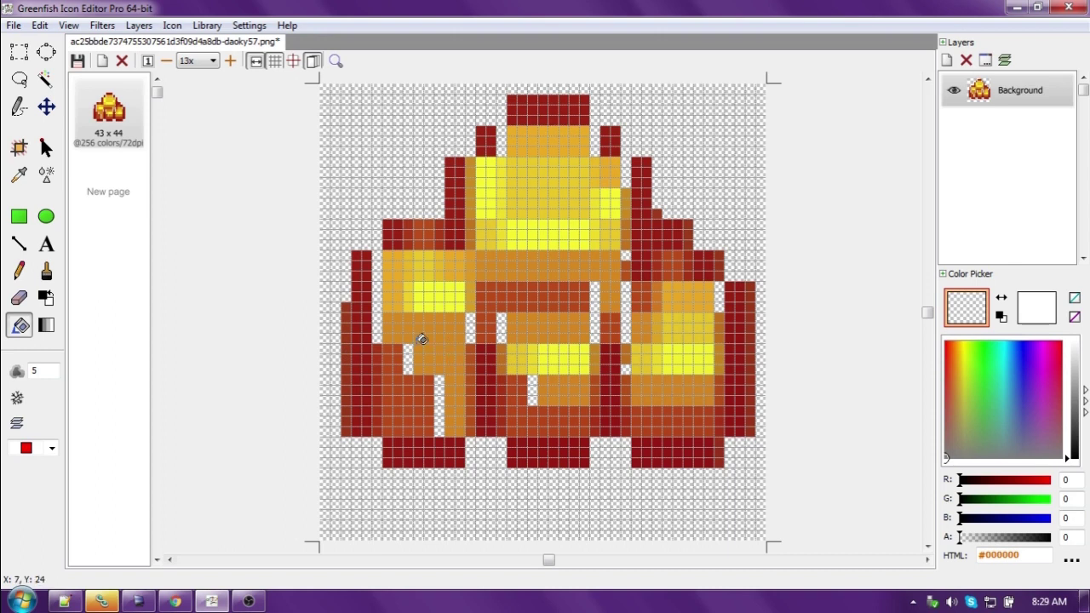
Step: Undo the two over-reaching fills and limit the bucket fill to contiguous areas
key(ctrl+z)
key(ctrl+z)
key(ctrl+z)
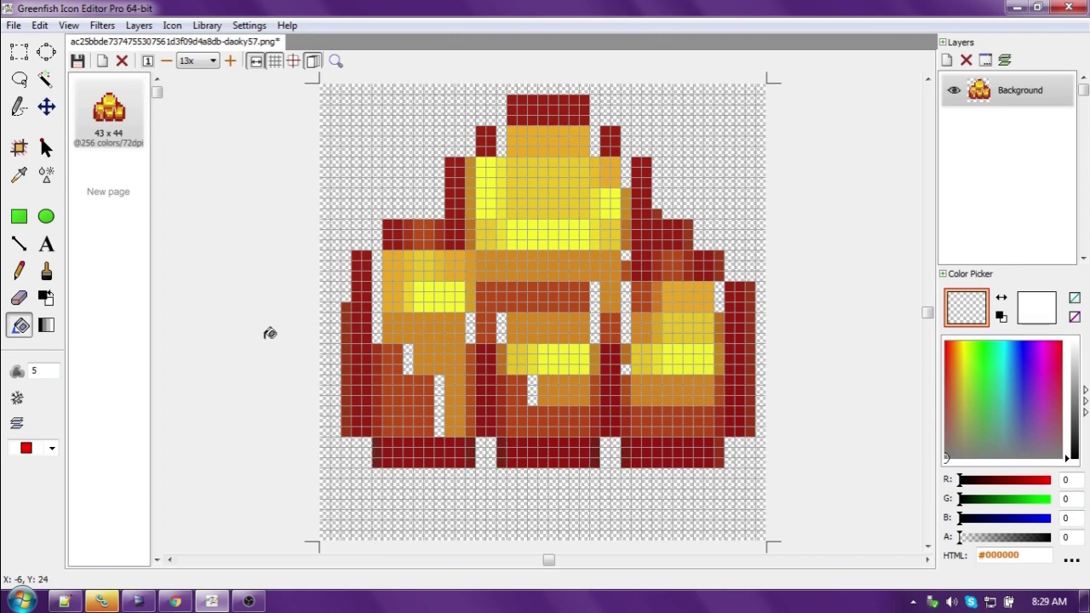
key(ctrl+z)
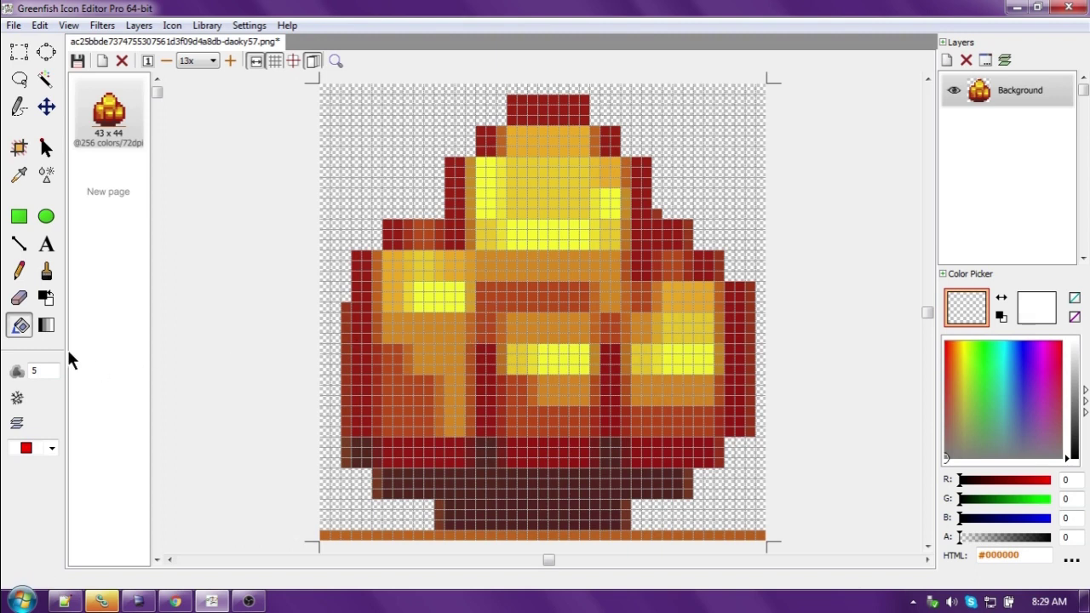
click(17, 398)
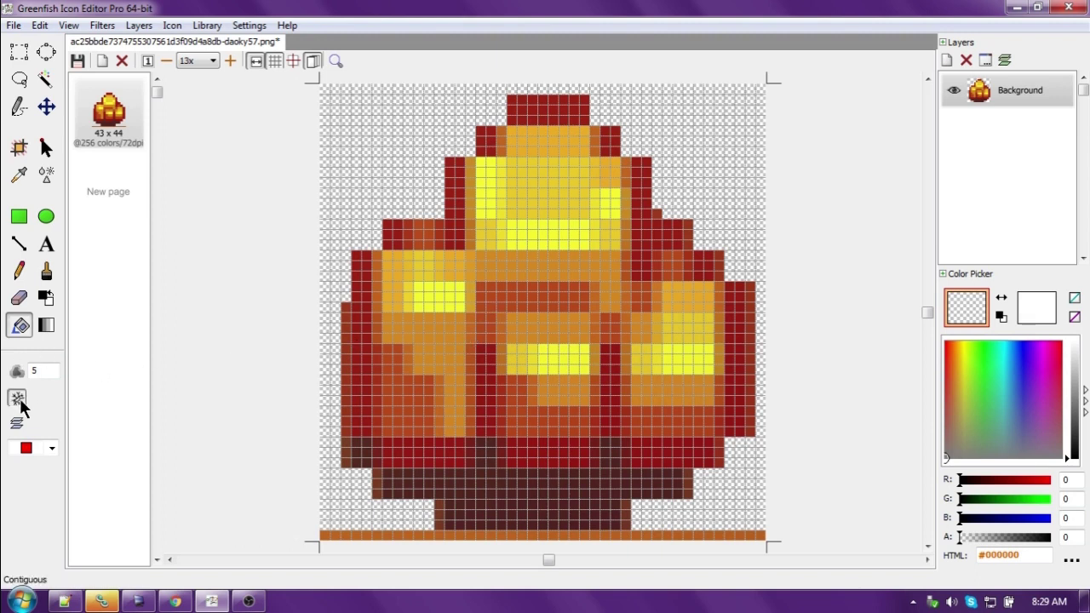
Step: Clear the orange bottom row and each dark-brown base region under the pyrite to transparency
click(703, 534)
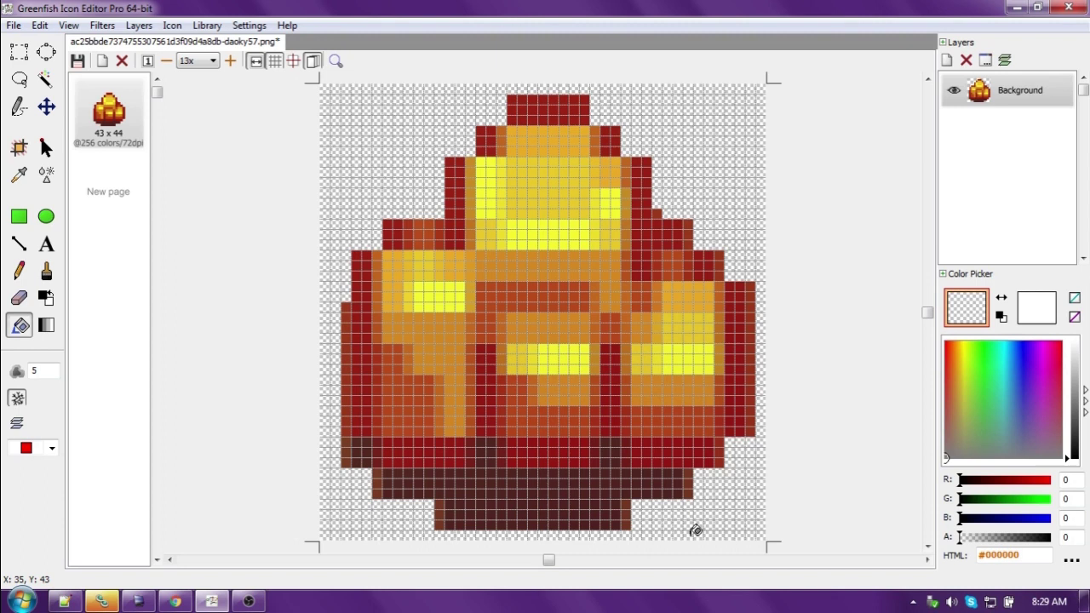
click(628, 513)
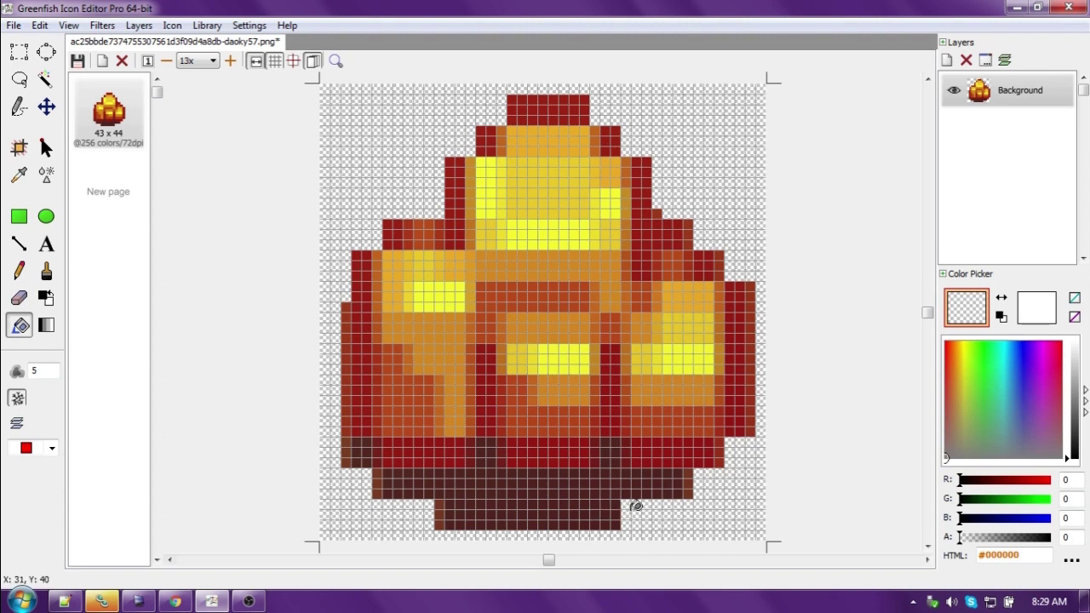
click(688, 485)
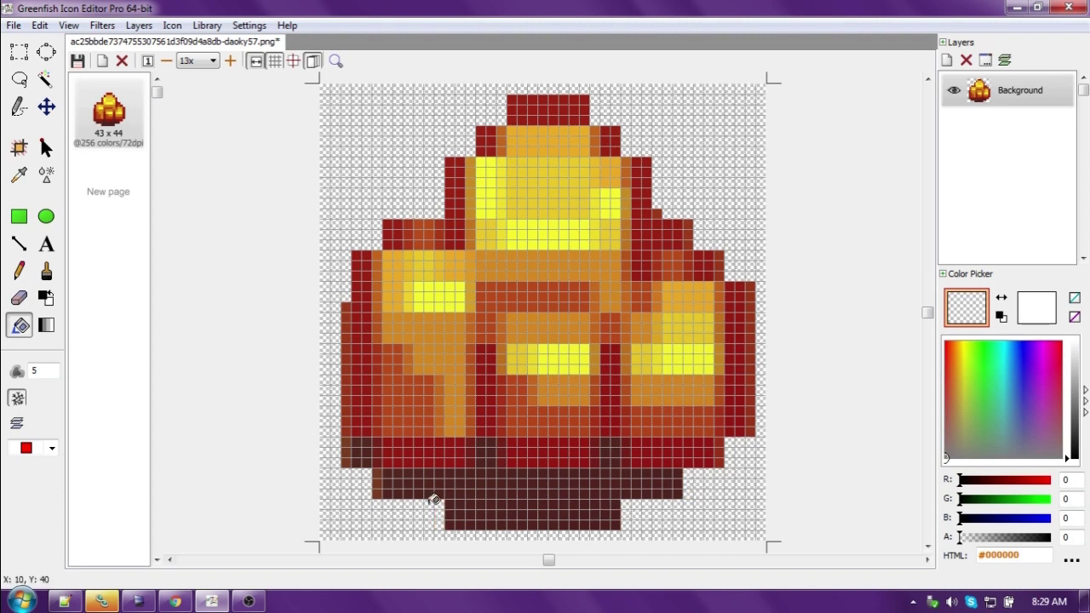
click(421, 481)
click(380, 483)
click(361, 452)
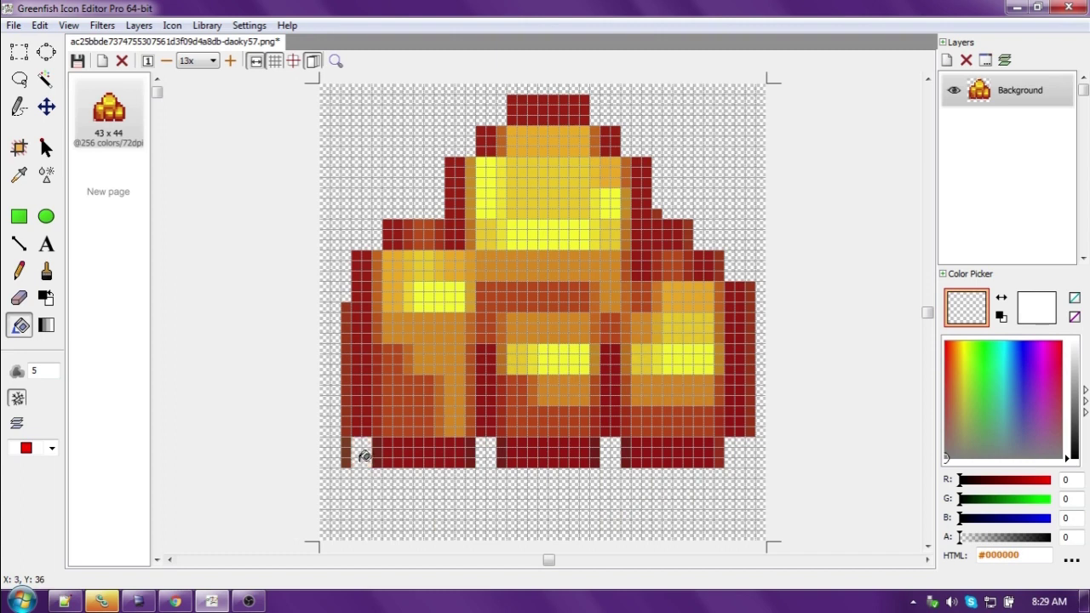
click(345, 447)
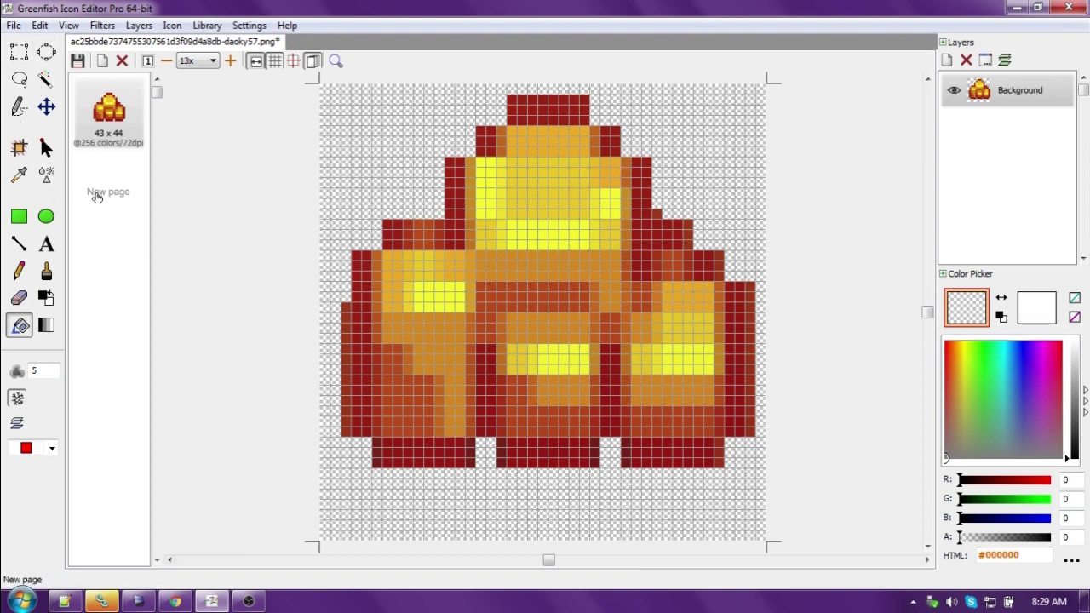
Step: Crop the transparent parts of the image and add a 48 x 48 page
click(40, 26)
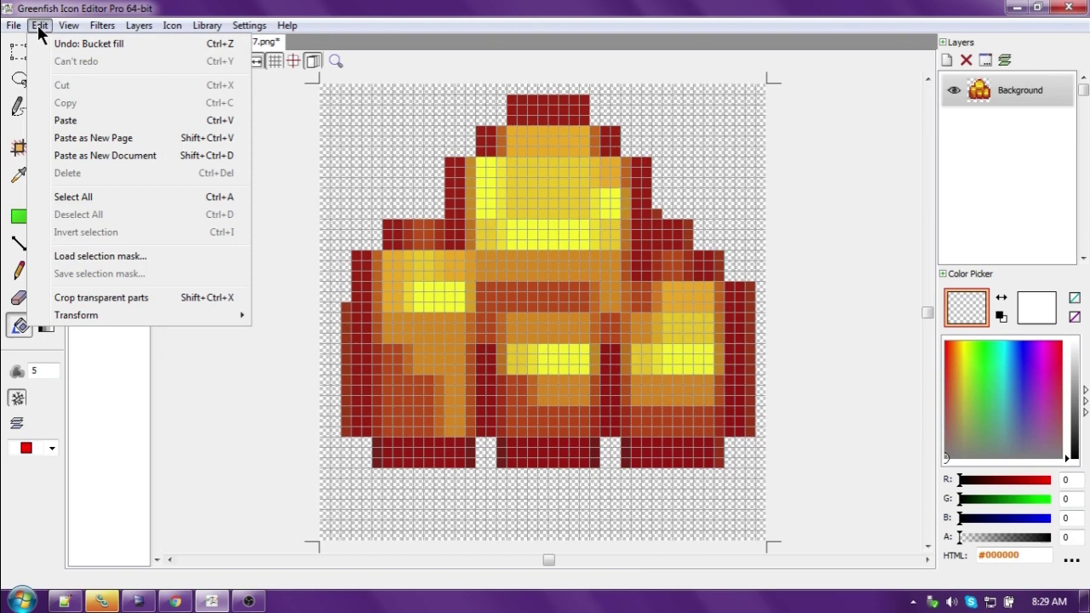
click(115, 297)
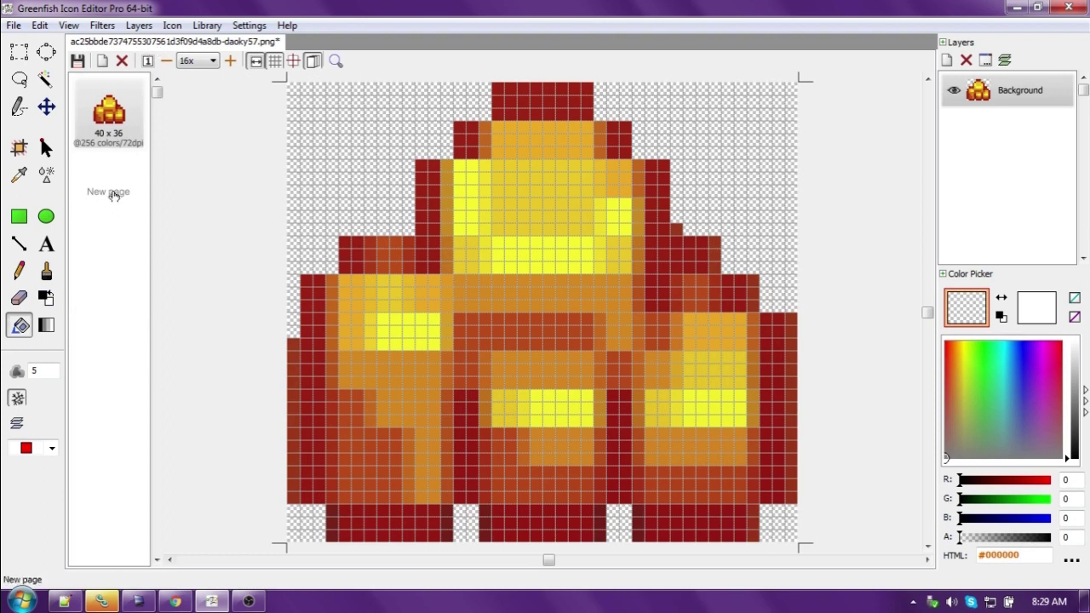
click(112, 194)
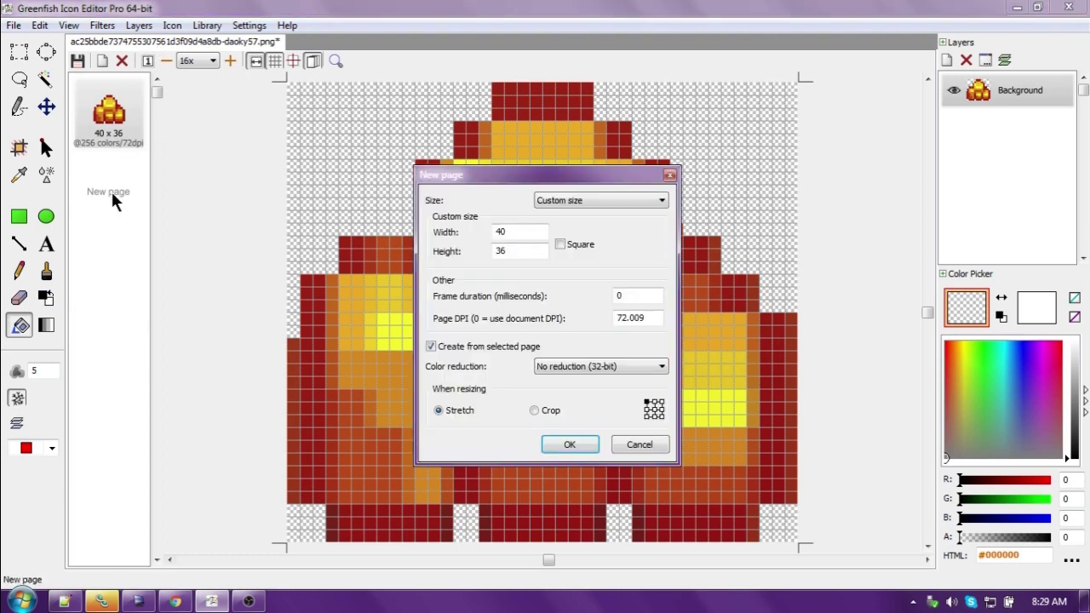
click(582, 201)
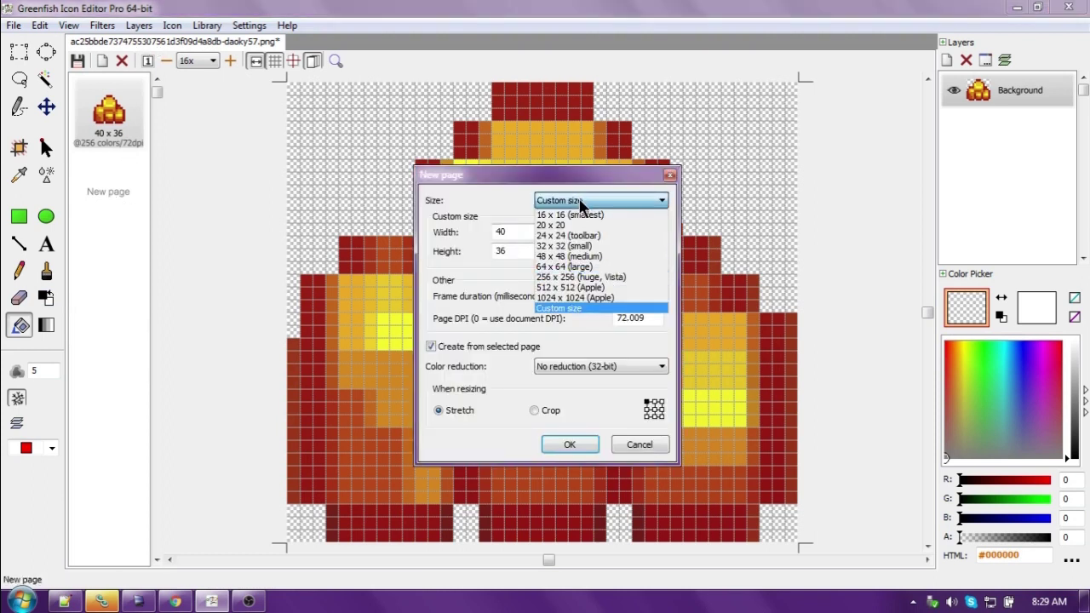
click(576, 258)
click(551, 442)
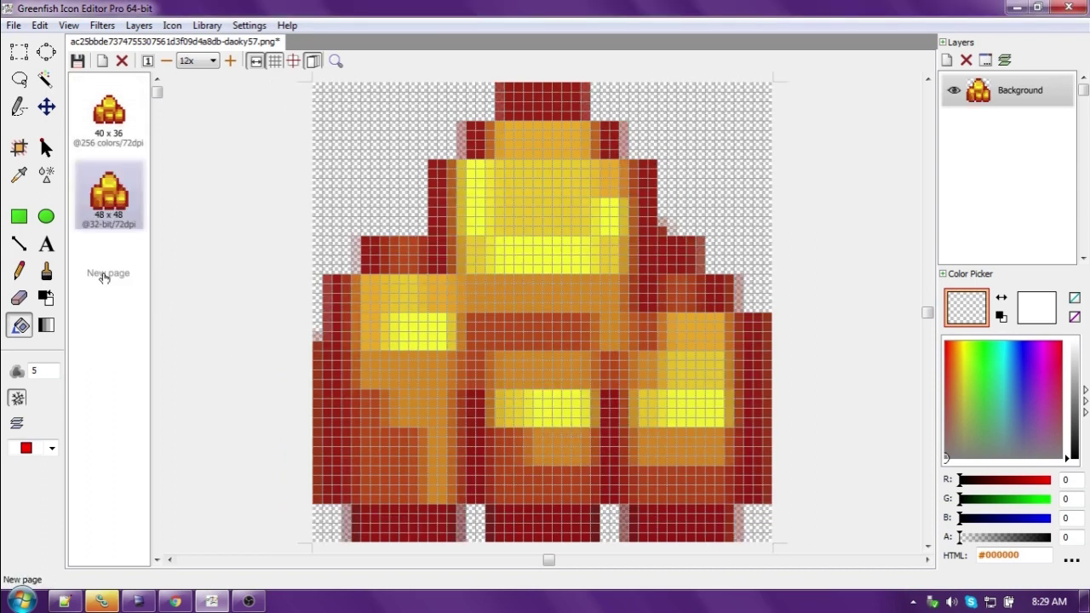
Step: Add 32 x 32 and 64 x 64 pages to the icon
click(106, 280)
click(622, 202)
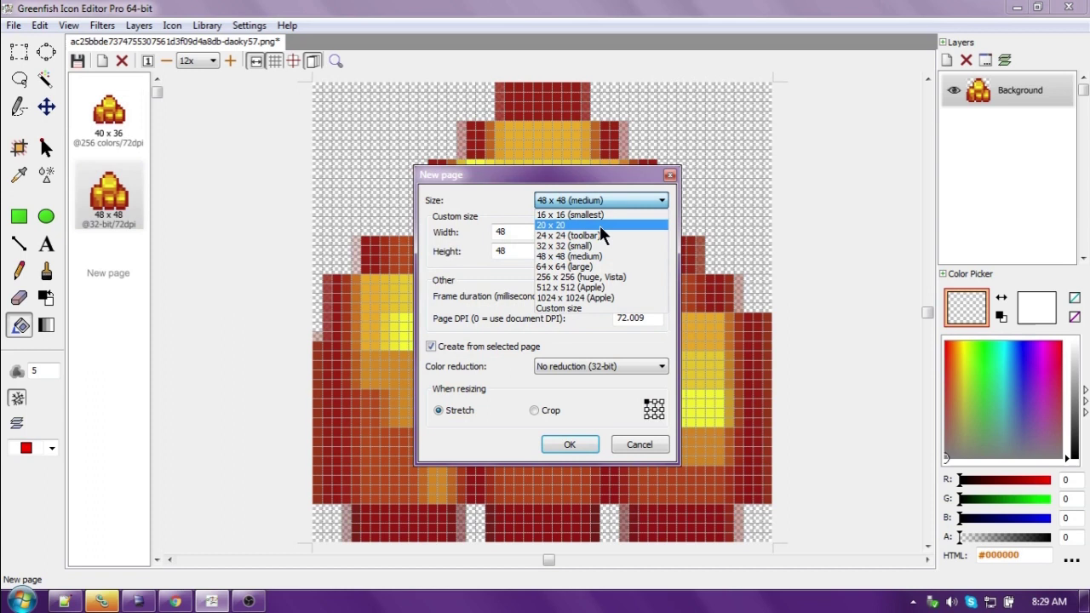
click(584, 246)
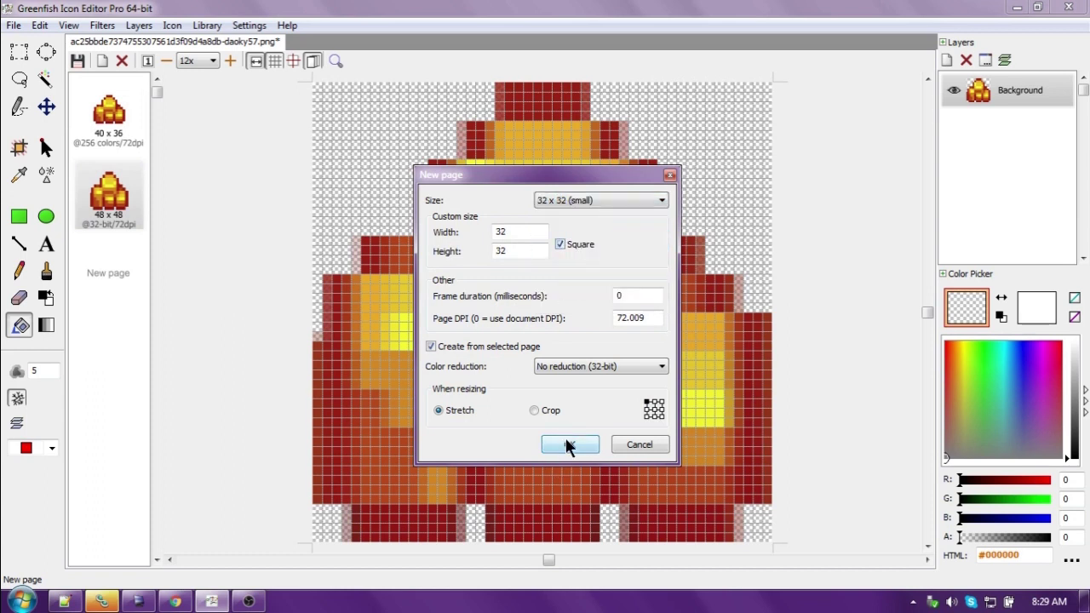
click(551, 444)
click(99, 358)
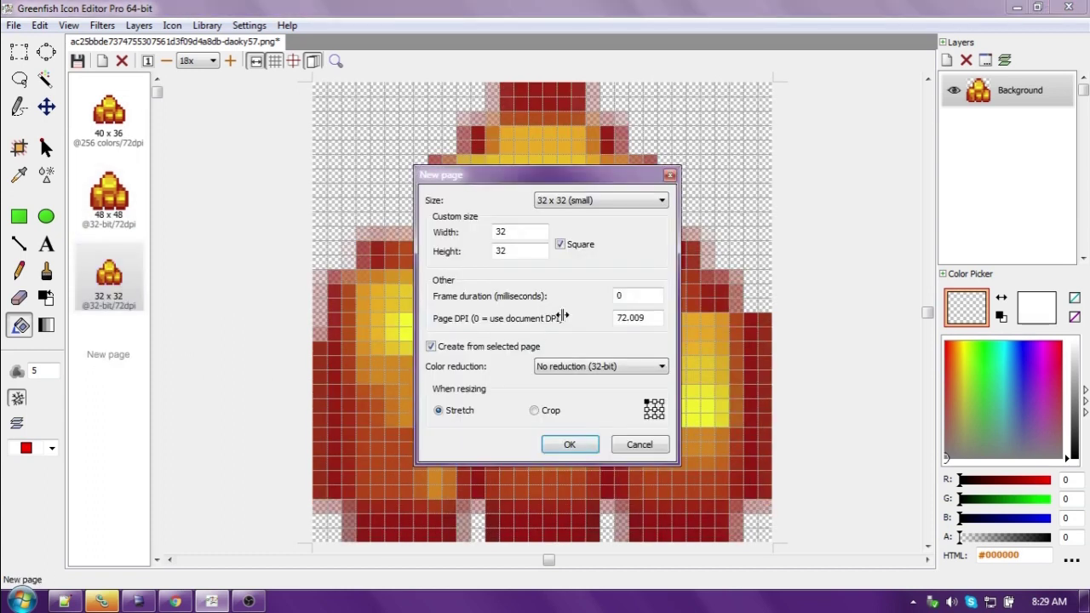
click(586, 205)
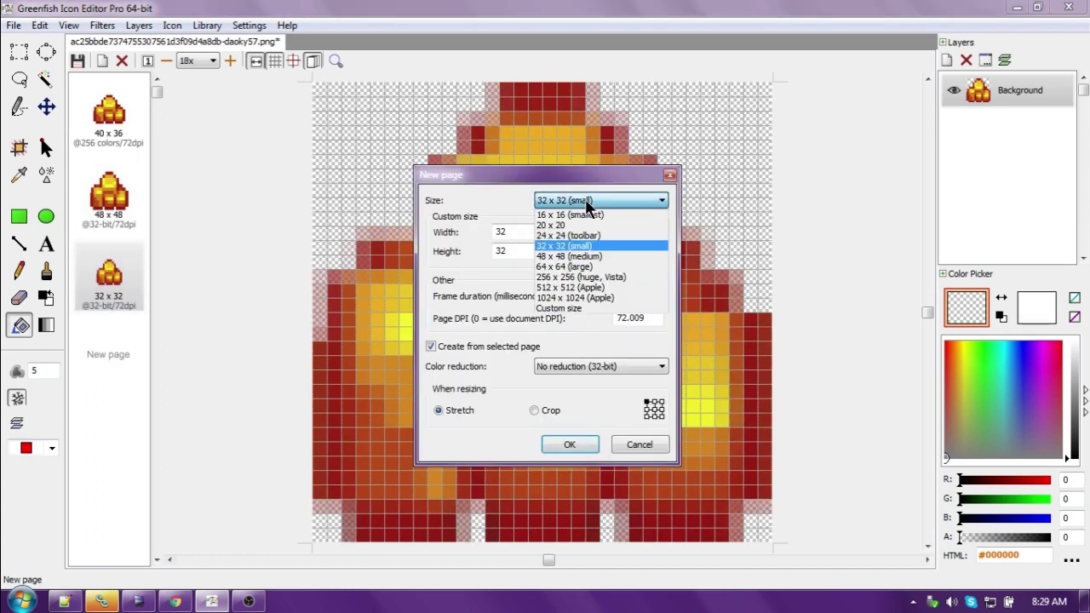
click(569, 269)
click(566, 444)
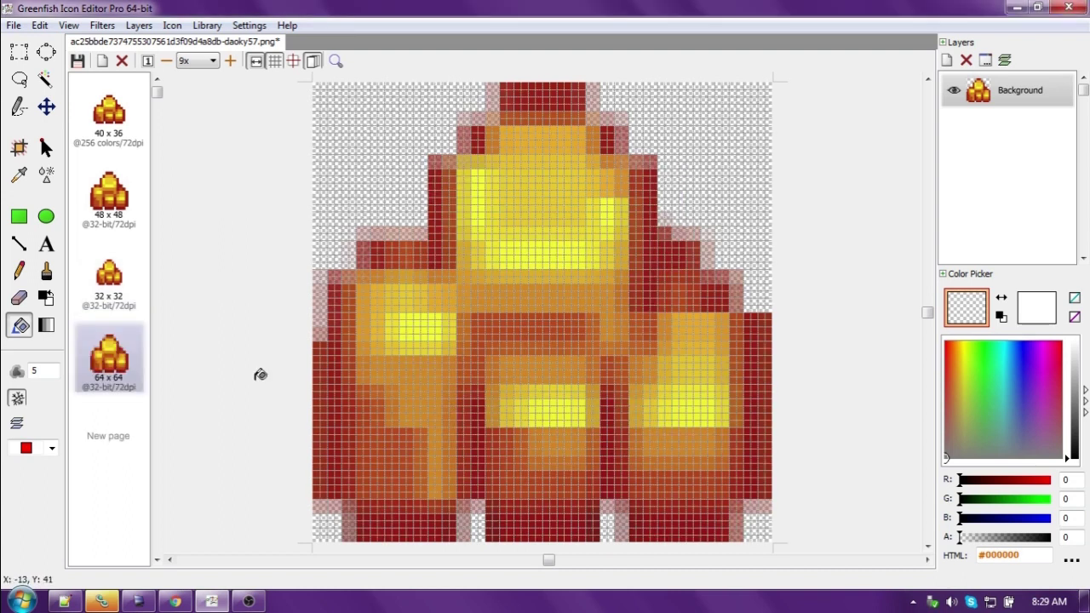
Step: Add a 16 x 16 page and delete the original 40 x 36 page
click(95, 435)
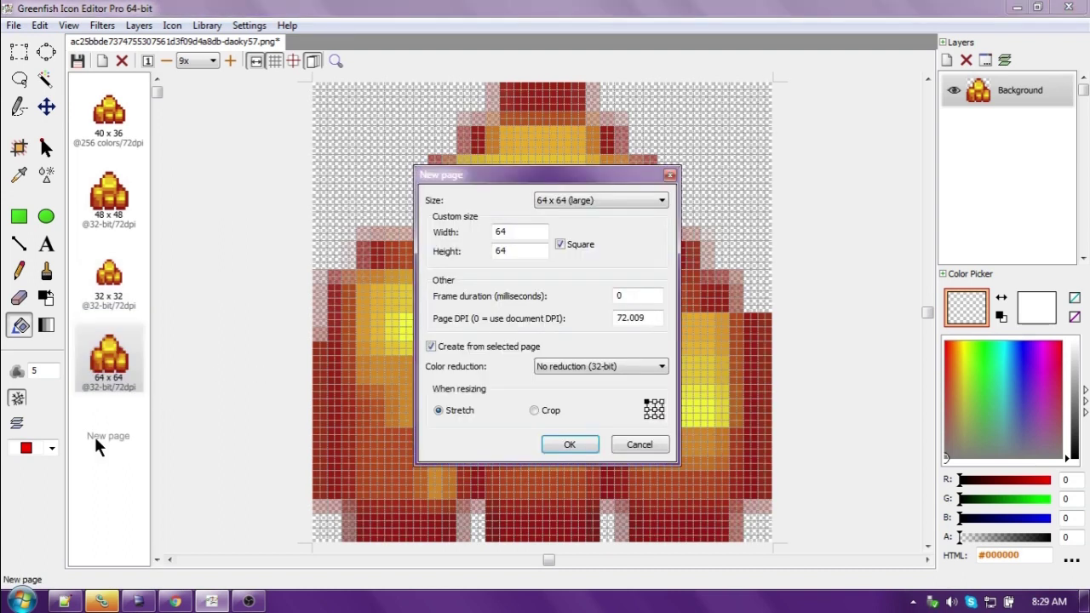
click(618, 203)
click(596, 216)
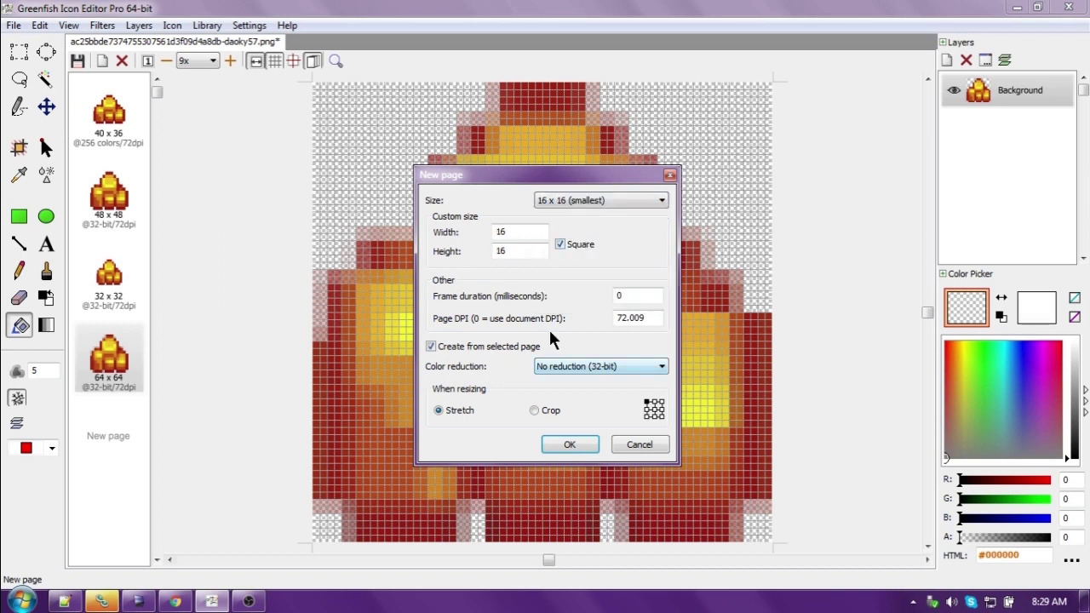
click(563, 442)
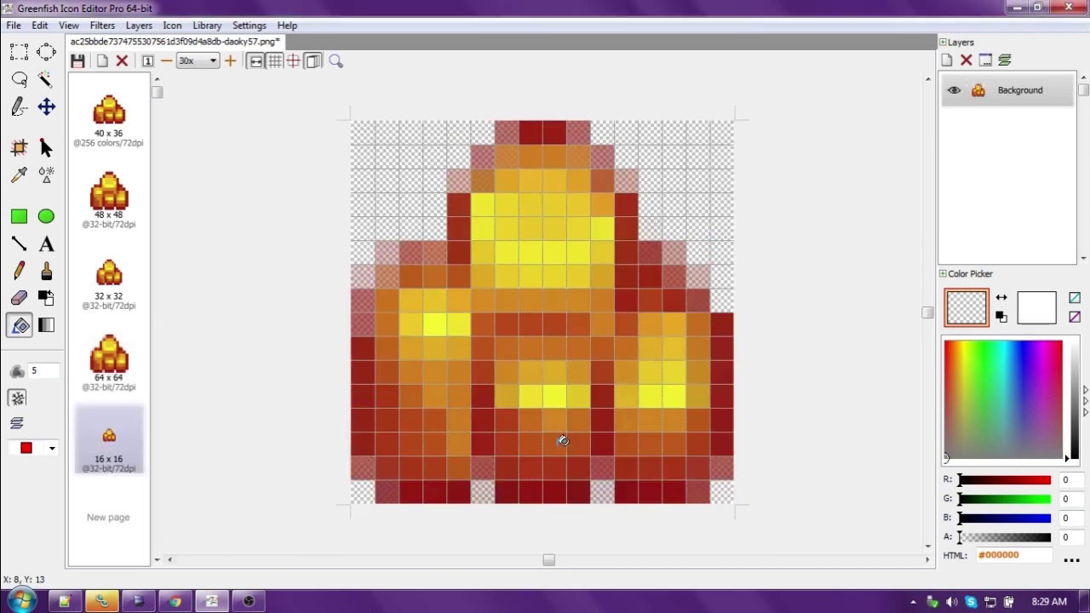
click(110, 126)
click(122, 61)
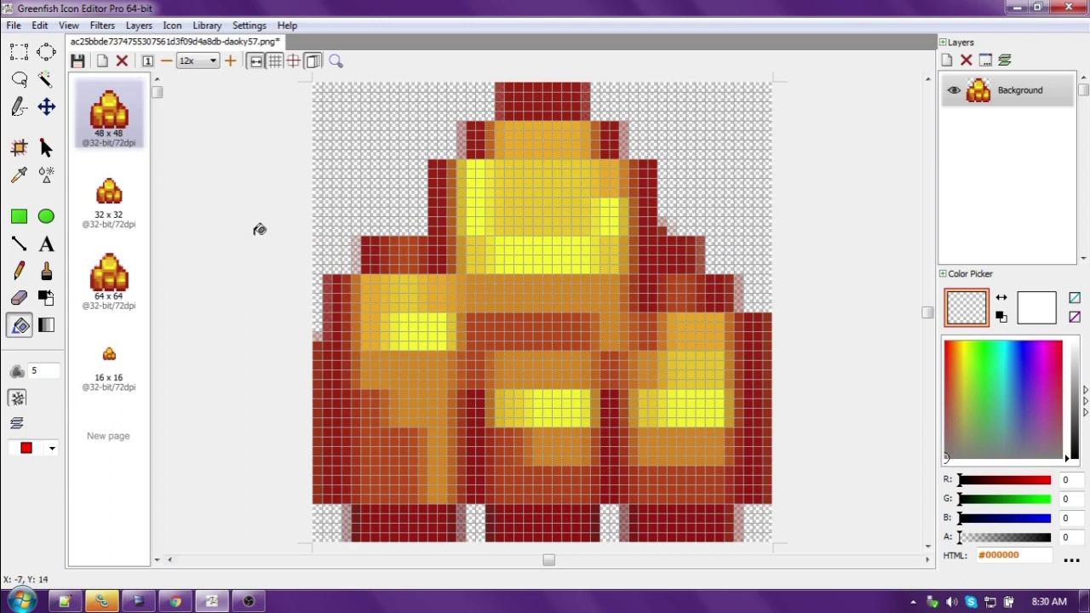
Step: Save the icon as pyrite.ico with the Icon files (*.ico) type
click(14, 25)
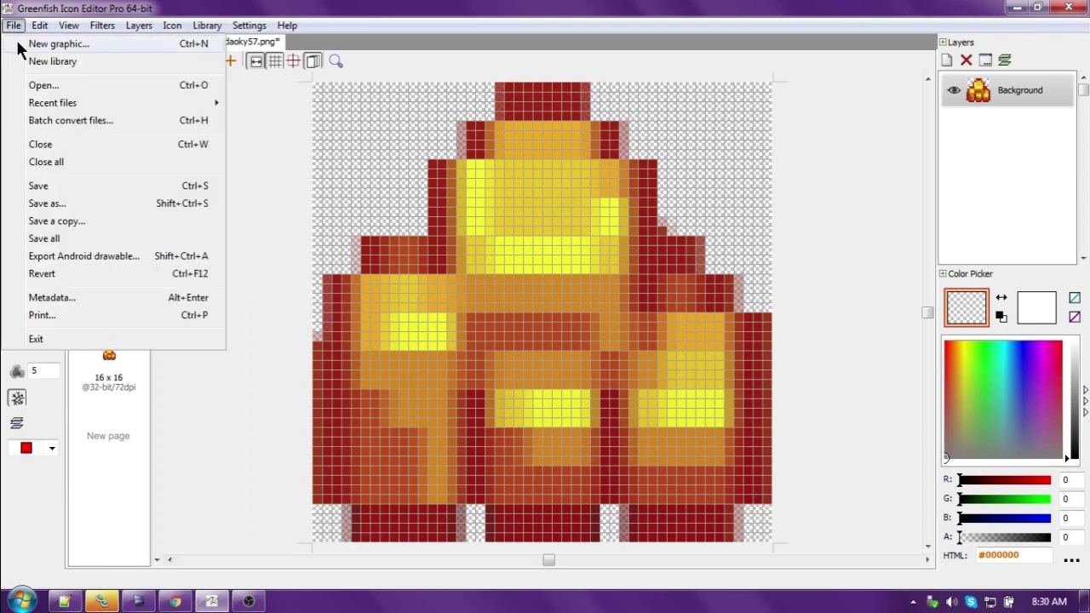
click(51, 203)
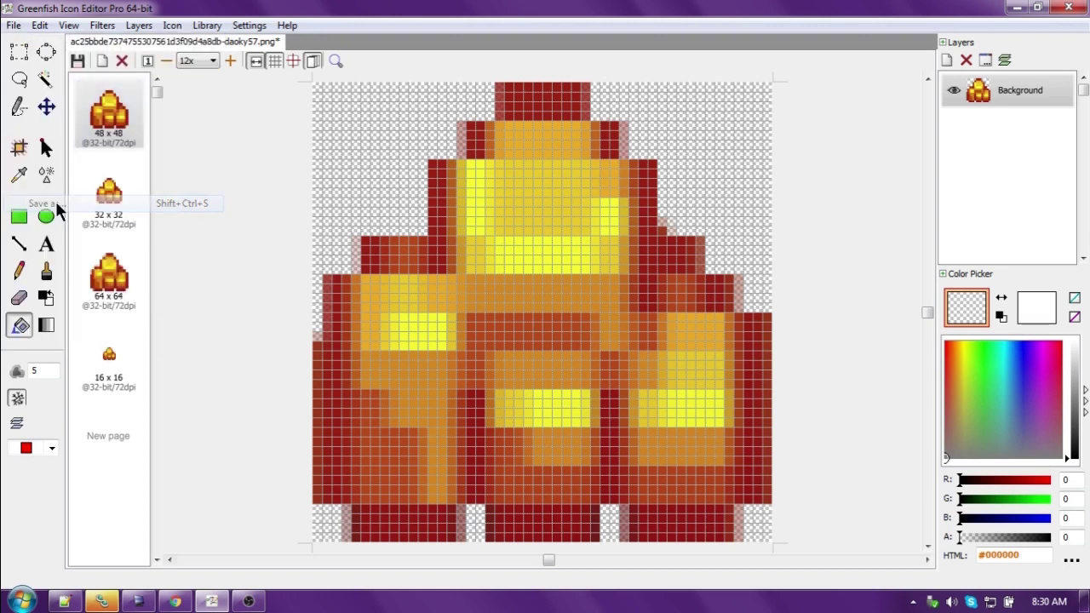
click(250, 377)
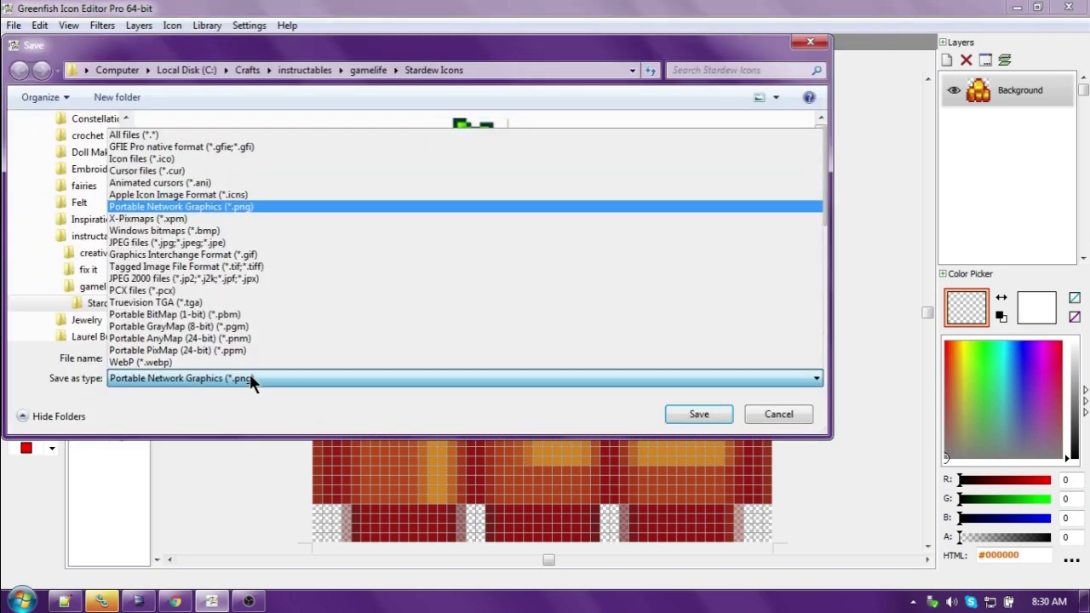
click(153, 158)
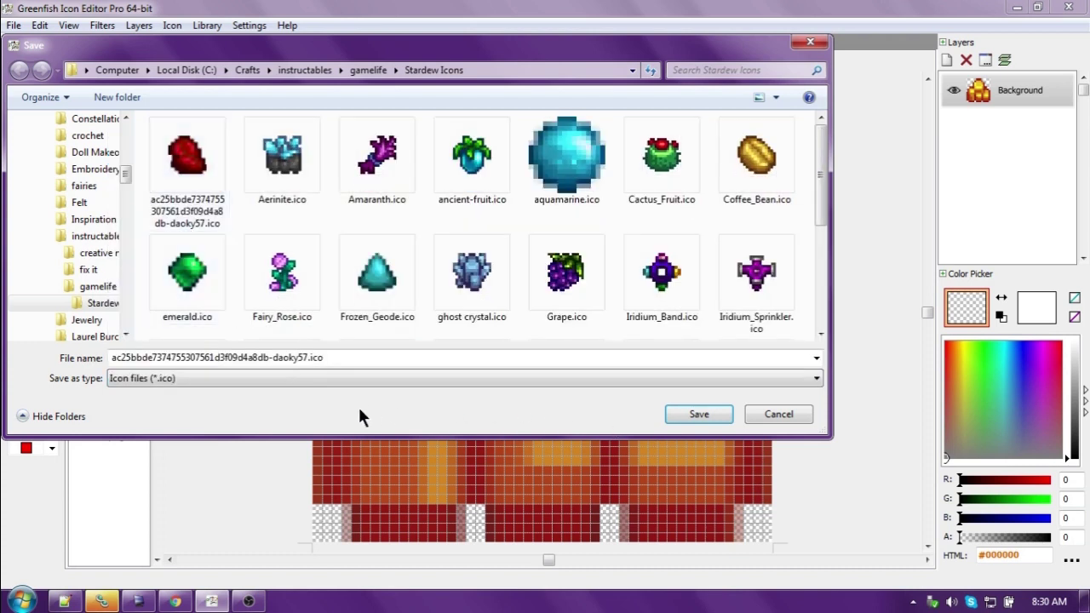
click(290, 353)
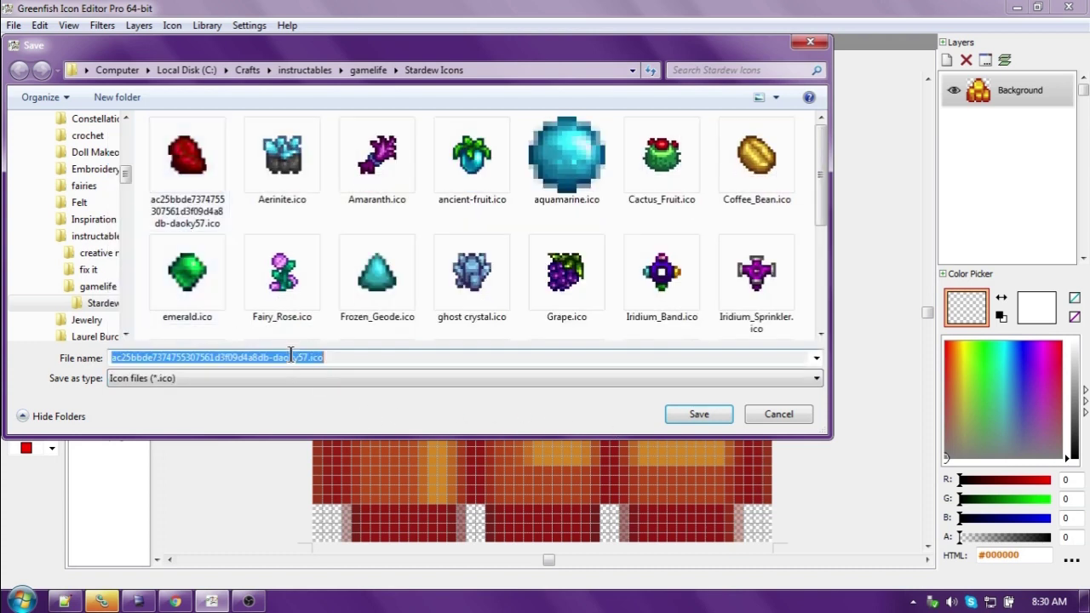
drag(311, 357, 4, 353)
text(pyrite)
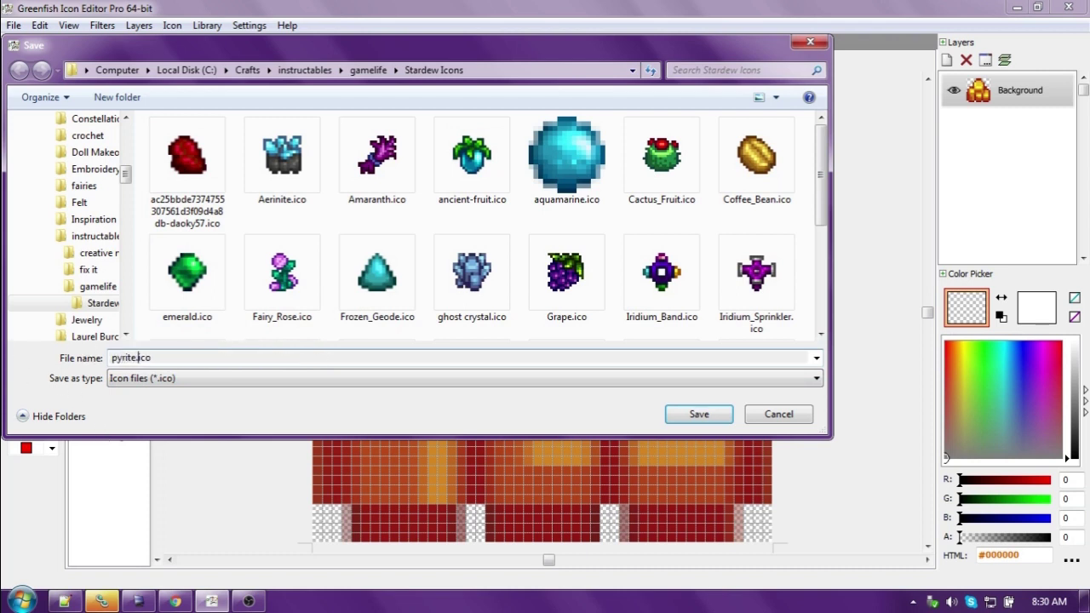
key(Return)
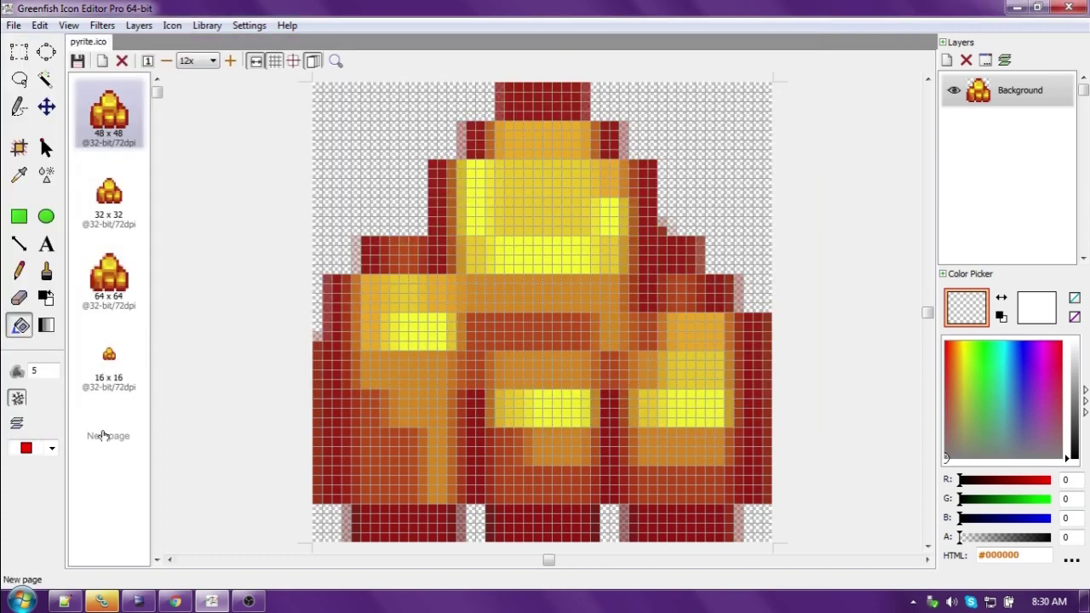